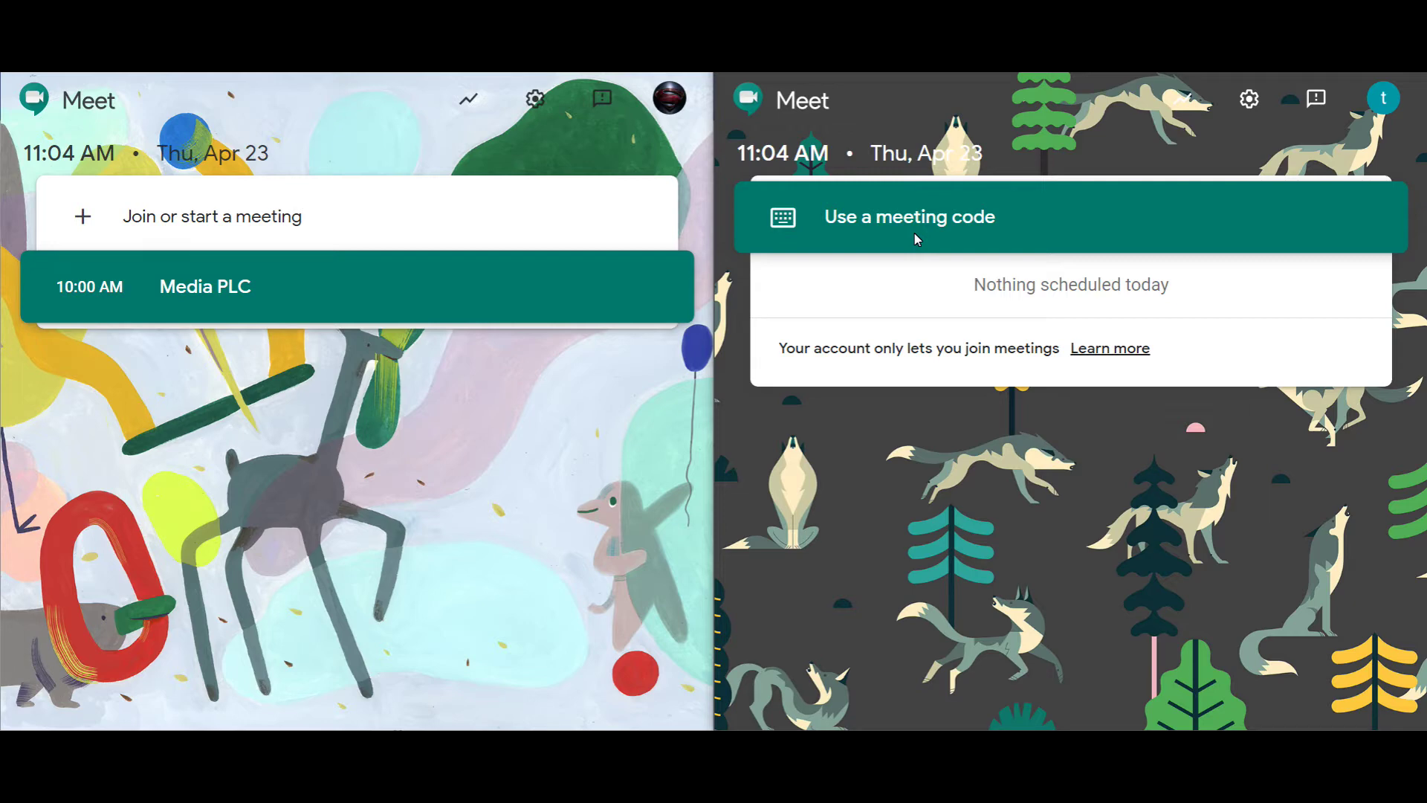
Step: Open the 'Join or start a meeting' dialog in the teacher's left window
{"action": "left_click", "coordinate": [232, 235]}
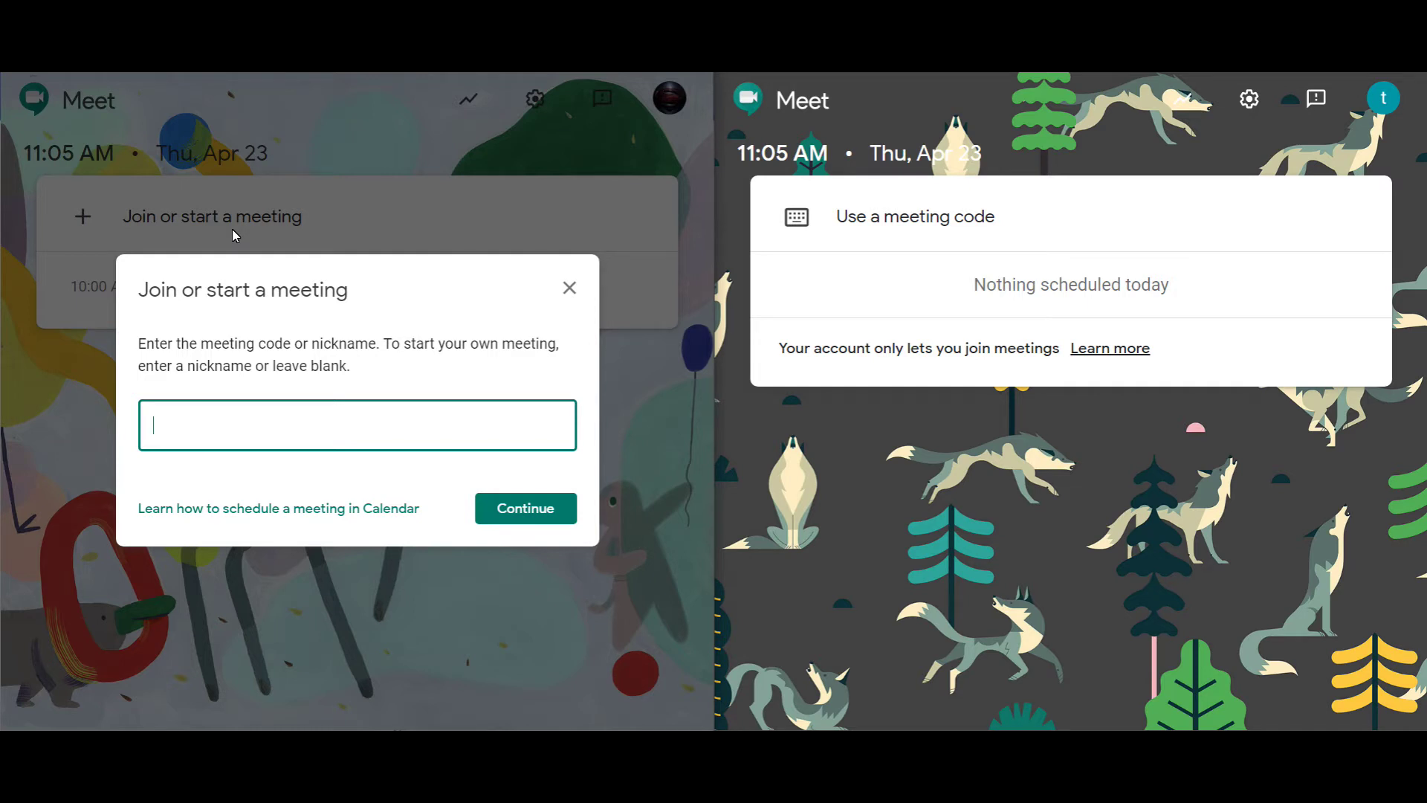
{"action": "left_click", "coordinate": [178, 429]}
{"action": "type", "text": "e"}
{"action": "left_click", "coordinate": [521, 508]}
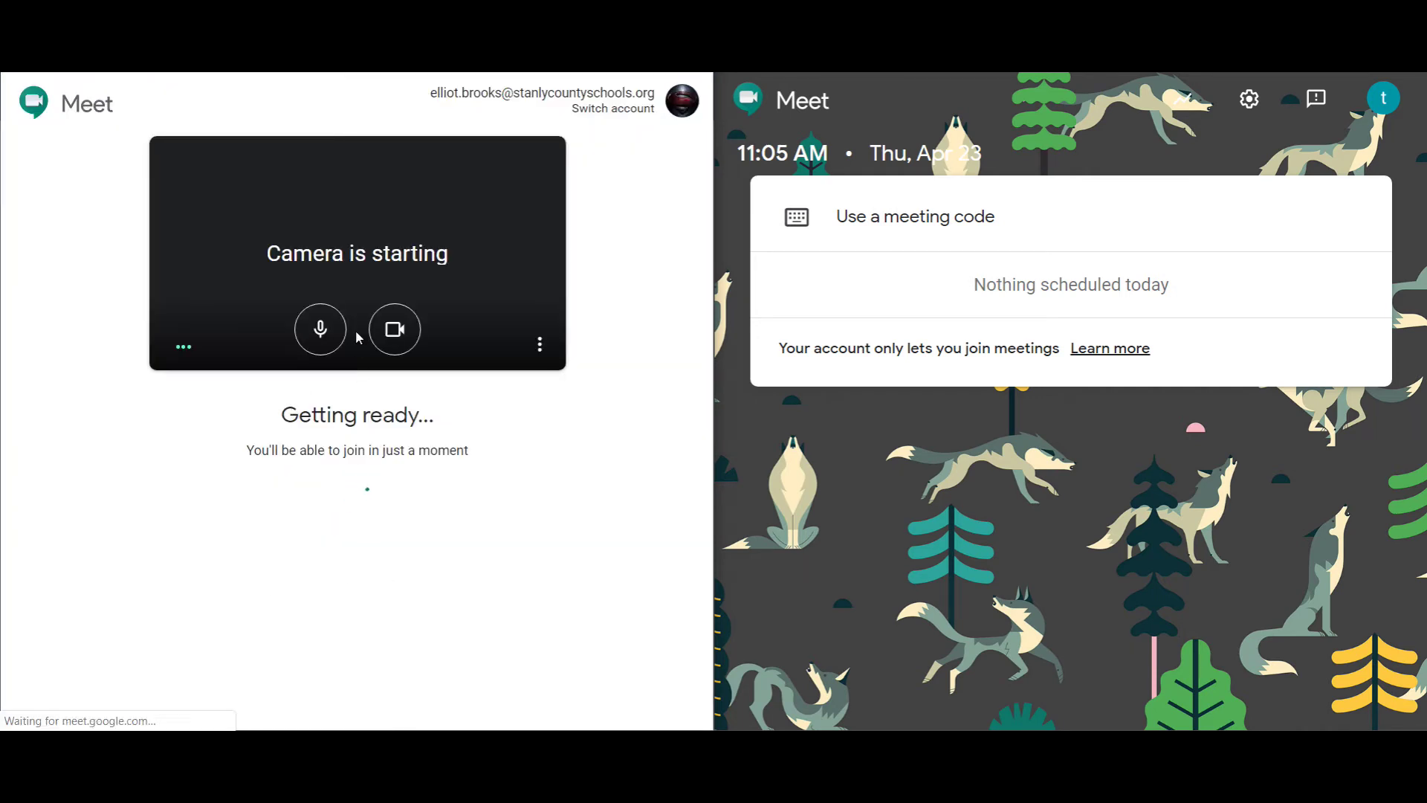
Step: Join as the teacher with microphone and camera off, then dismiss the Add others panel
{"action": "left_click", "coordinate": [407, 333]}
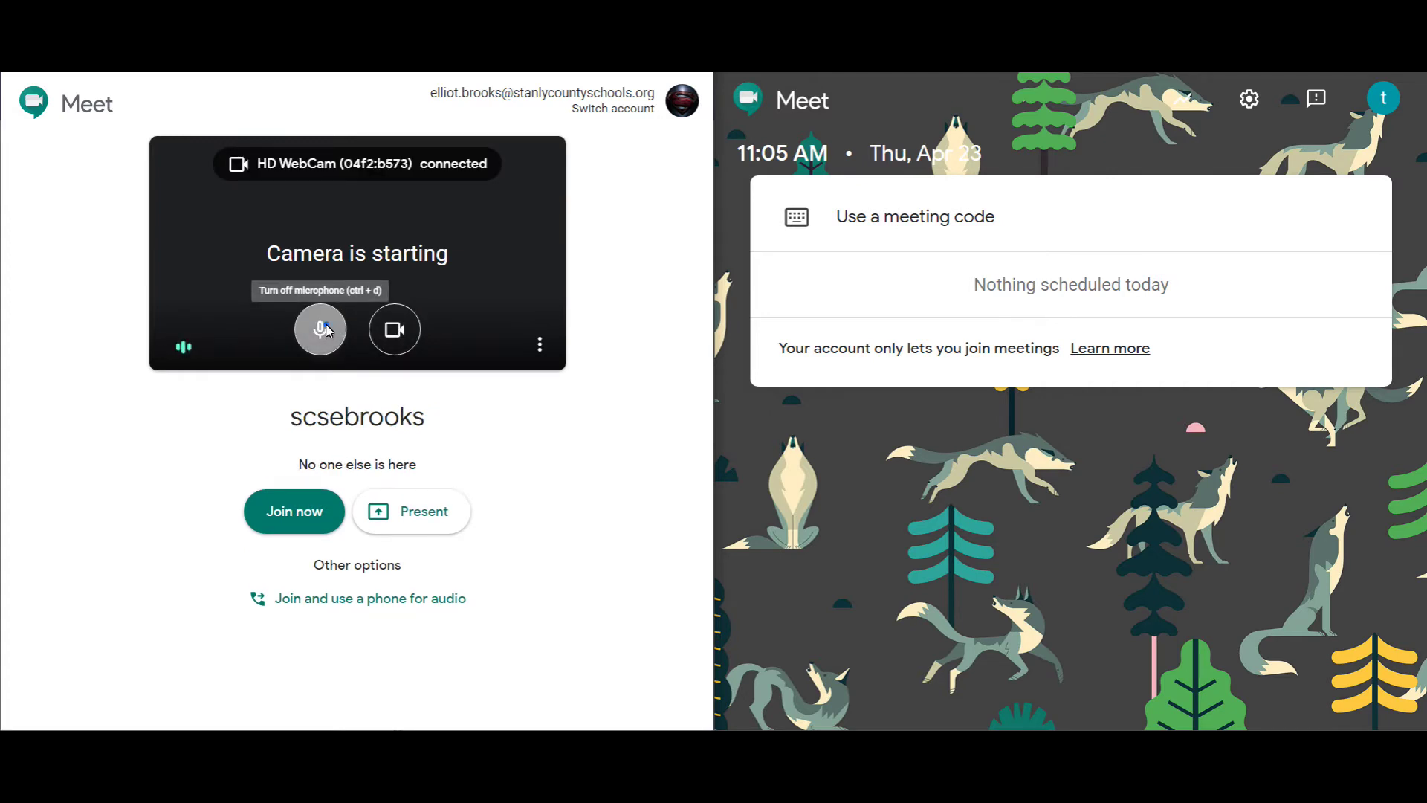
{"action": "left_click", "coordinate": [320, 330]}
{"action": "left_click", "coordinate": [394, 328]}
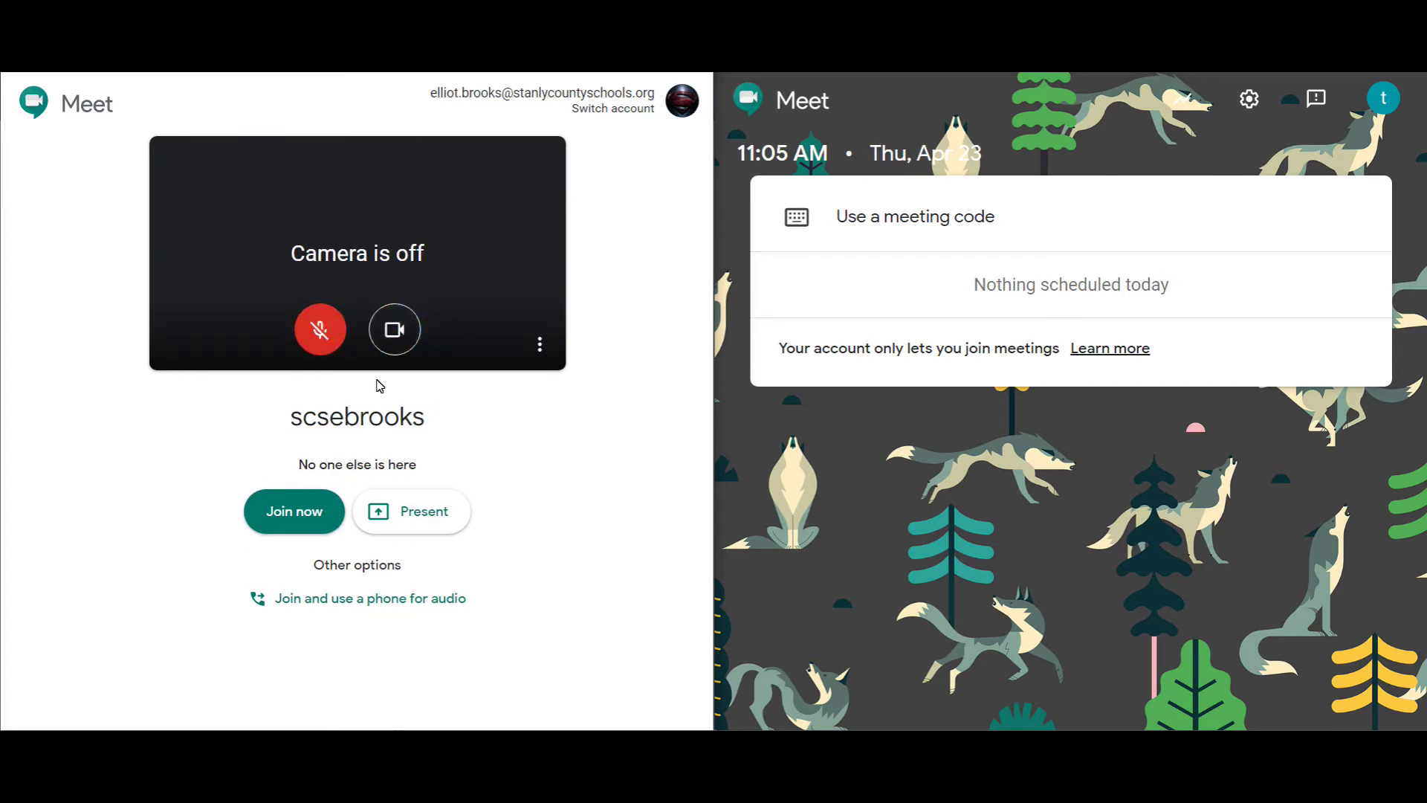
{"action": "left_click", "coordinate": [395, 329]}
{"action": "left_click", "coordinate": [330, 522]}
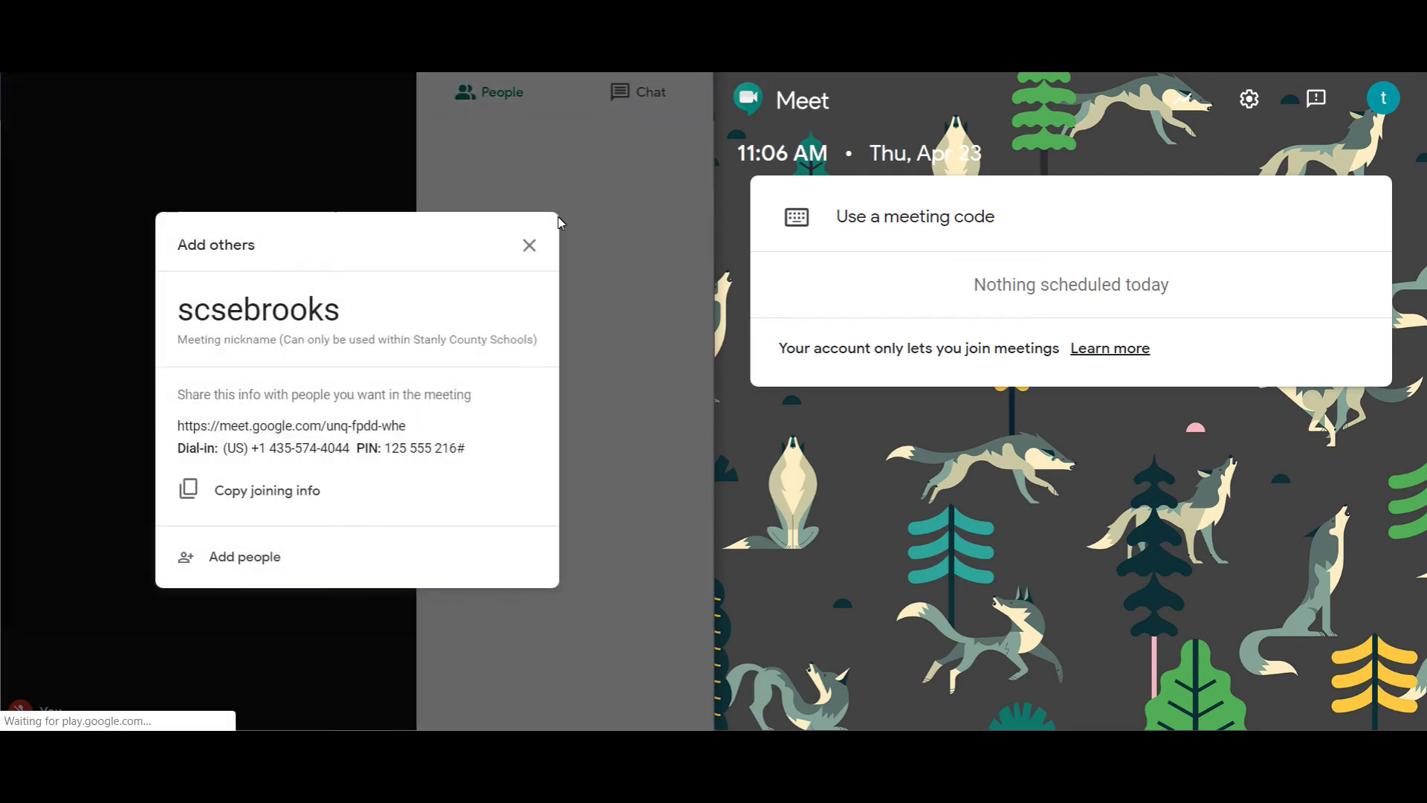
{"action": "left_click", "coordinate": [530, 245]}
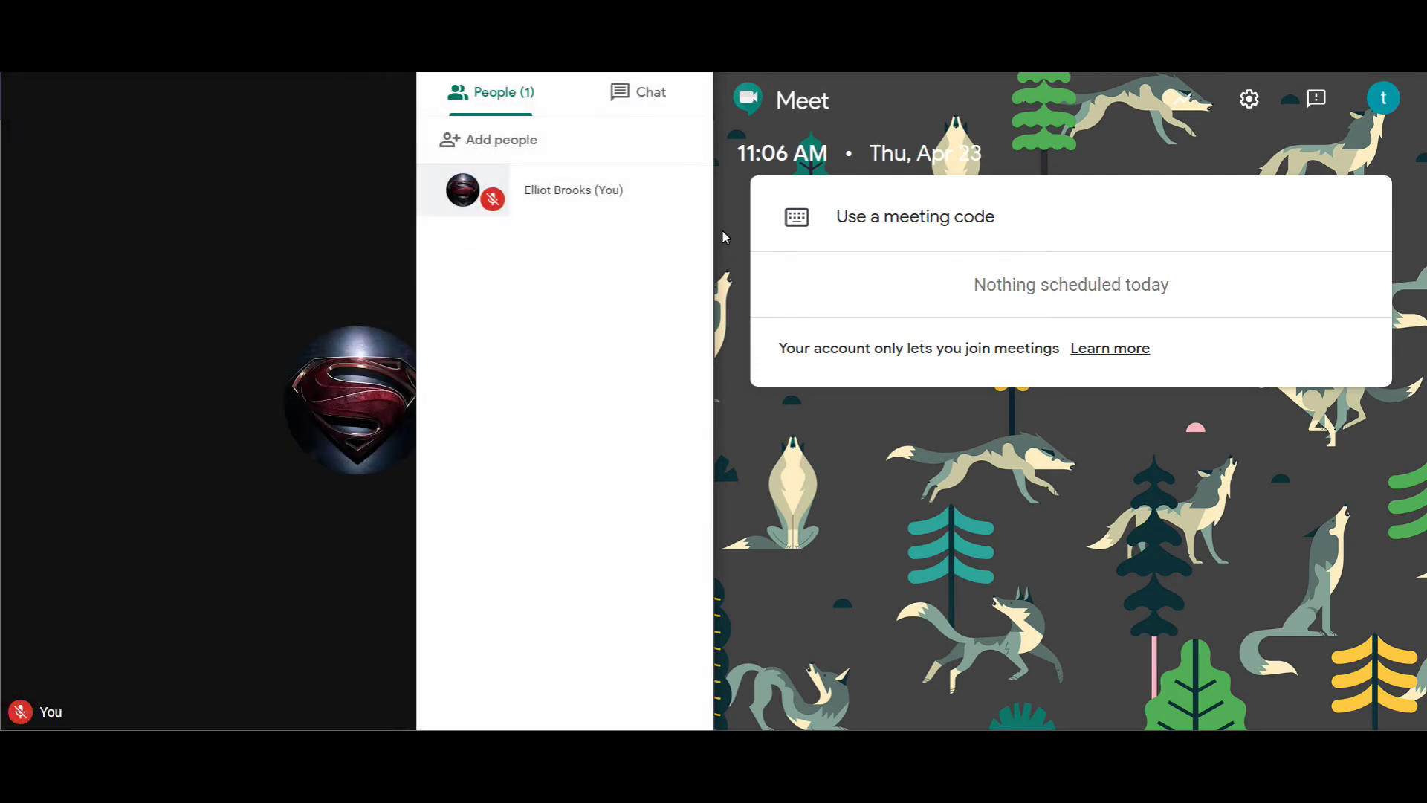
{"action": "left_click", "coordinate": [925, 217]}
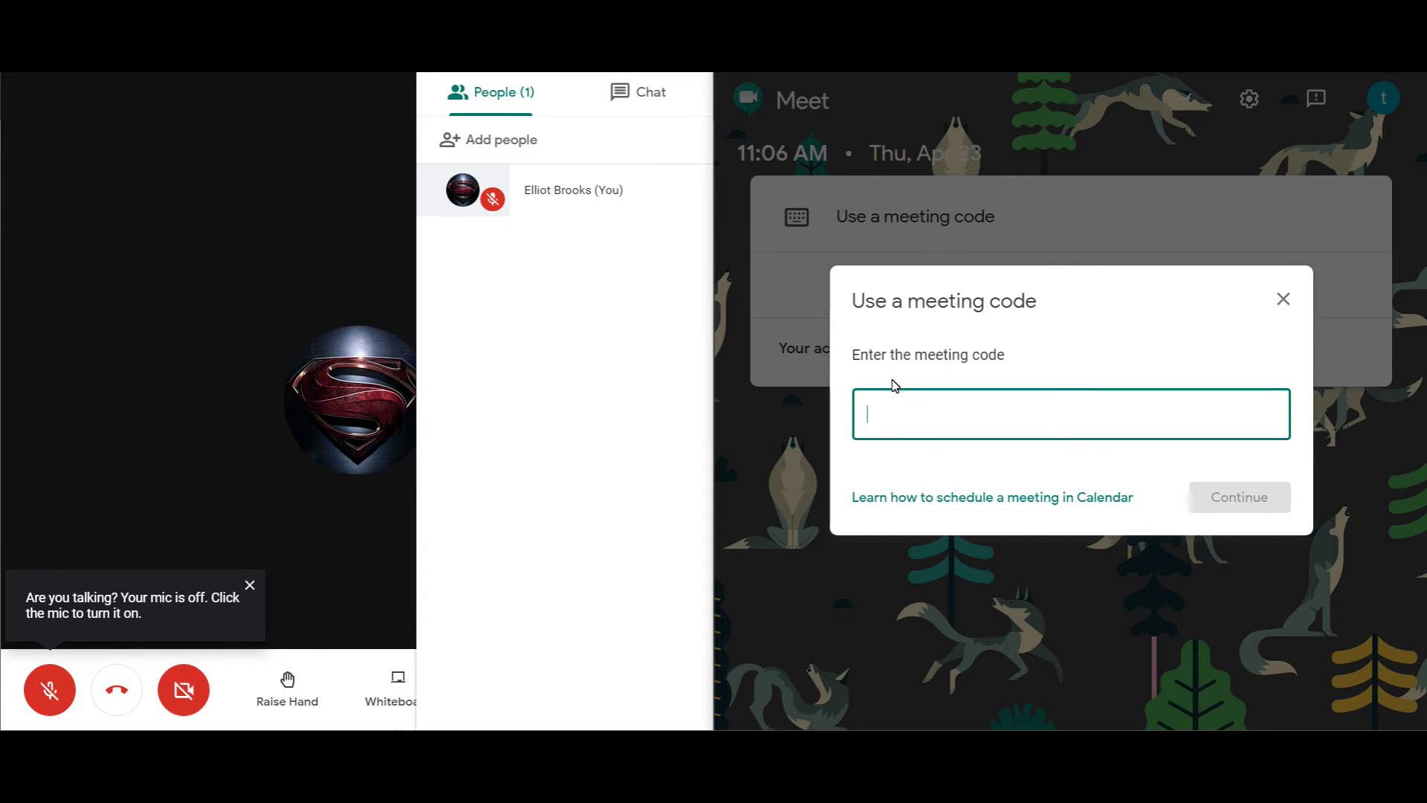
{"action": "left_click", "coordinate": [253, 677]}
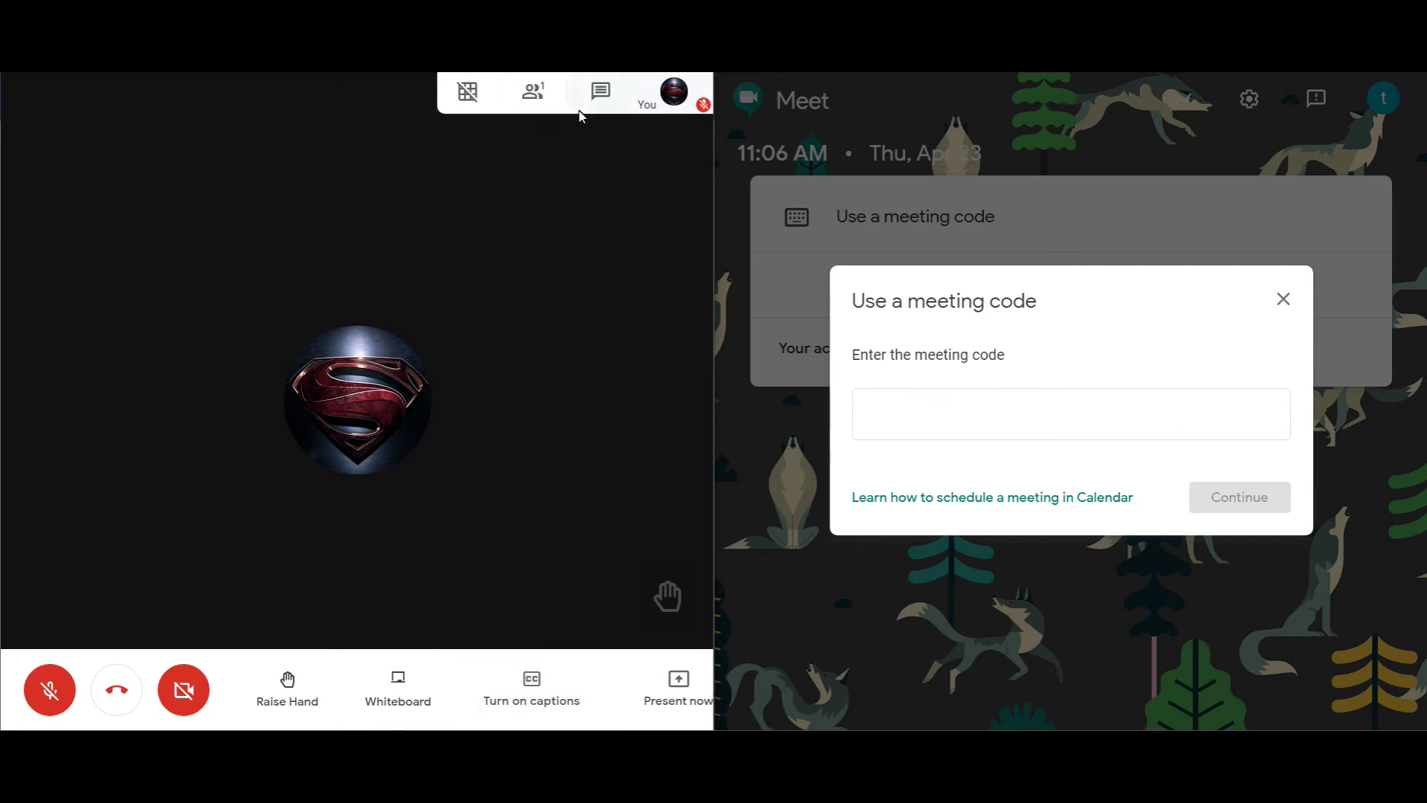
{"action": "right_click", "coordinate": [960, 424]}
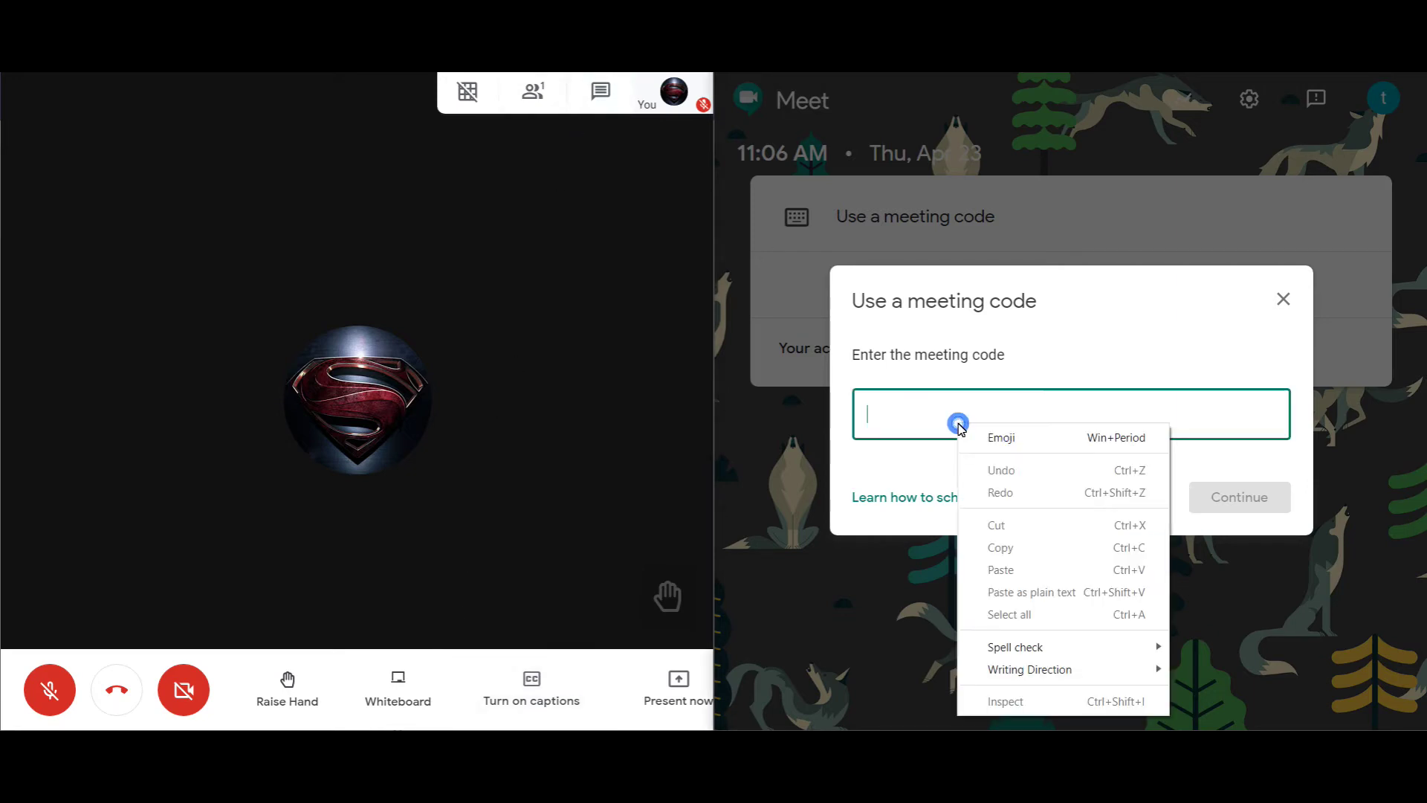
{"action": "left_click", "coordinate": [961, 416]}
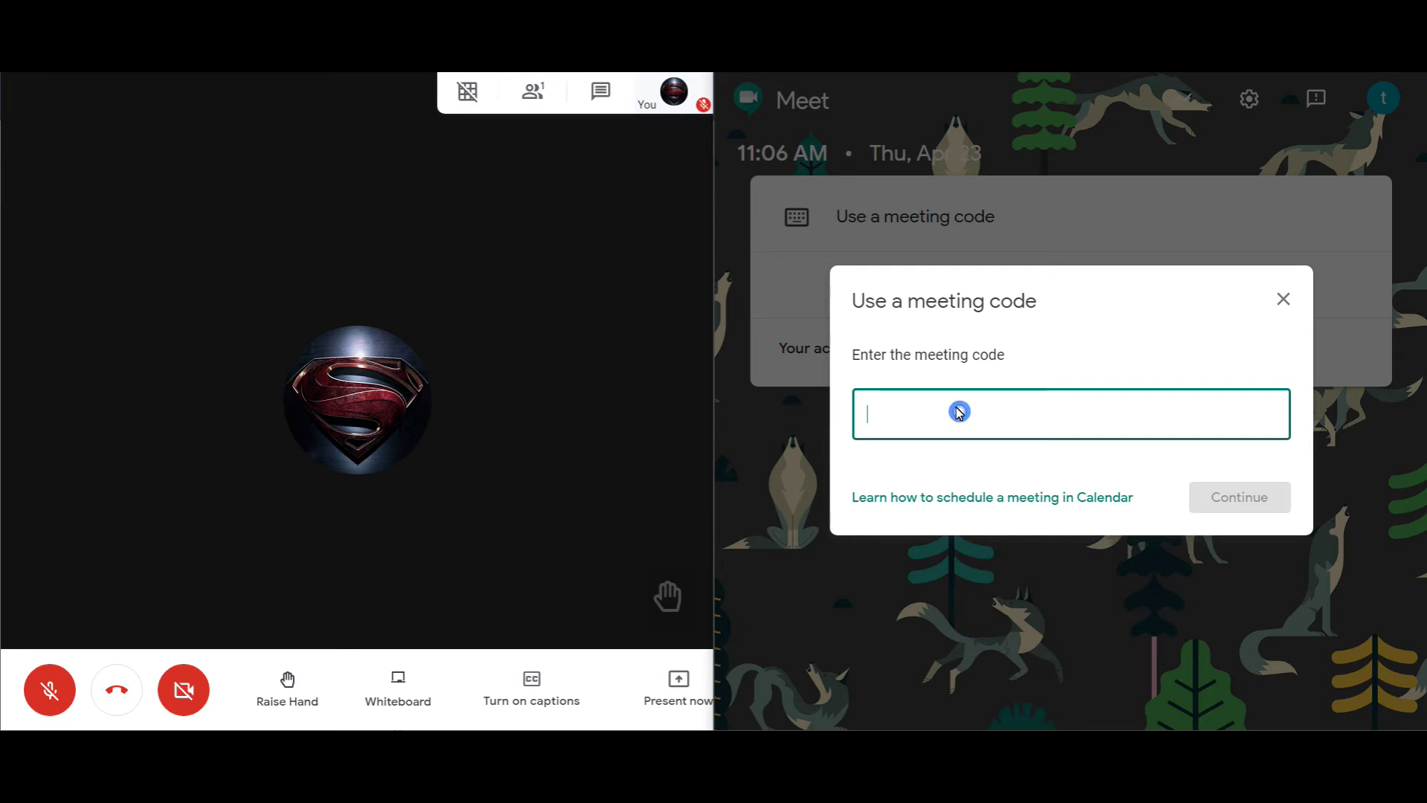
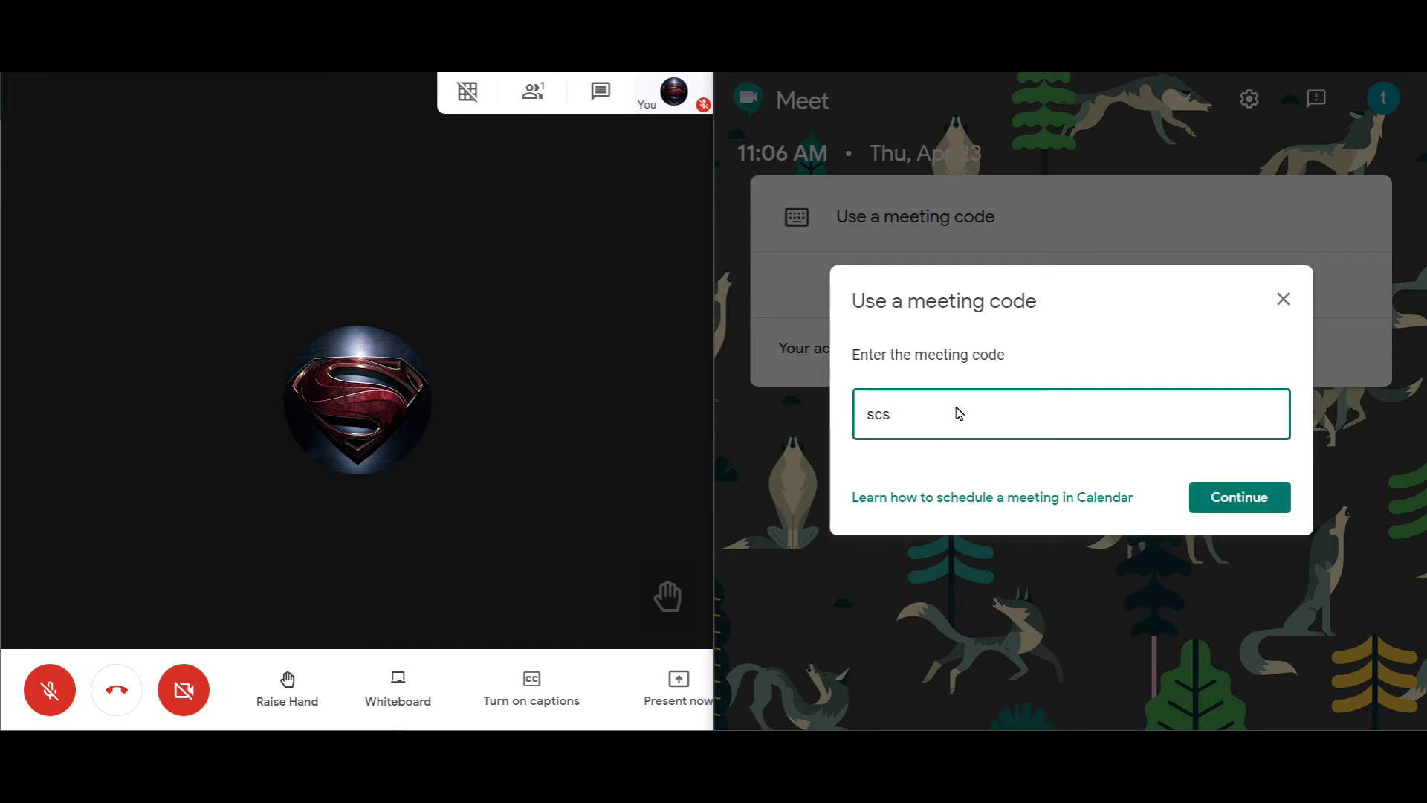
{"action": "left_click", "coordinate": [1268, 501]}
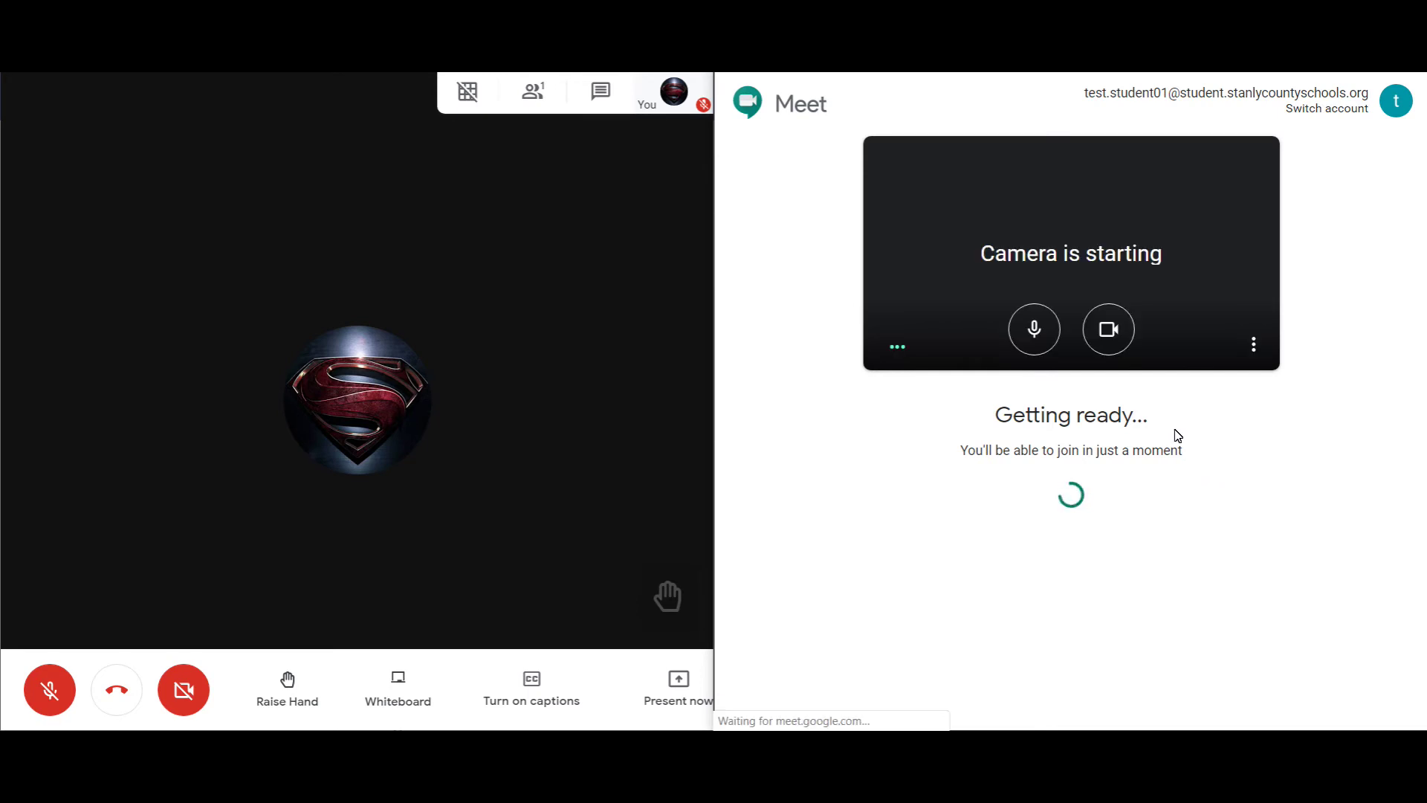
Step: Join the meeting as the student with microphone and camera off
{"action": "left_click", "coordinate": [1027, 327]}
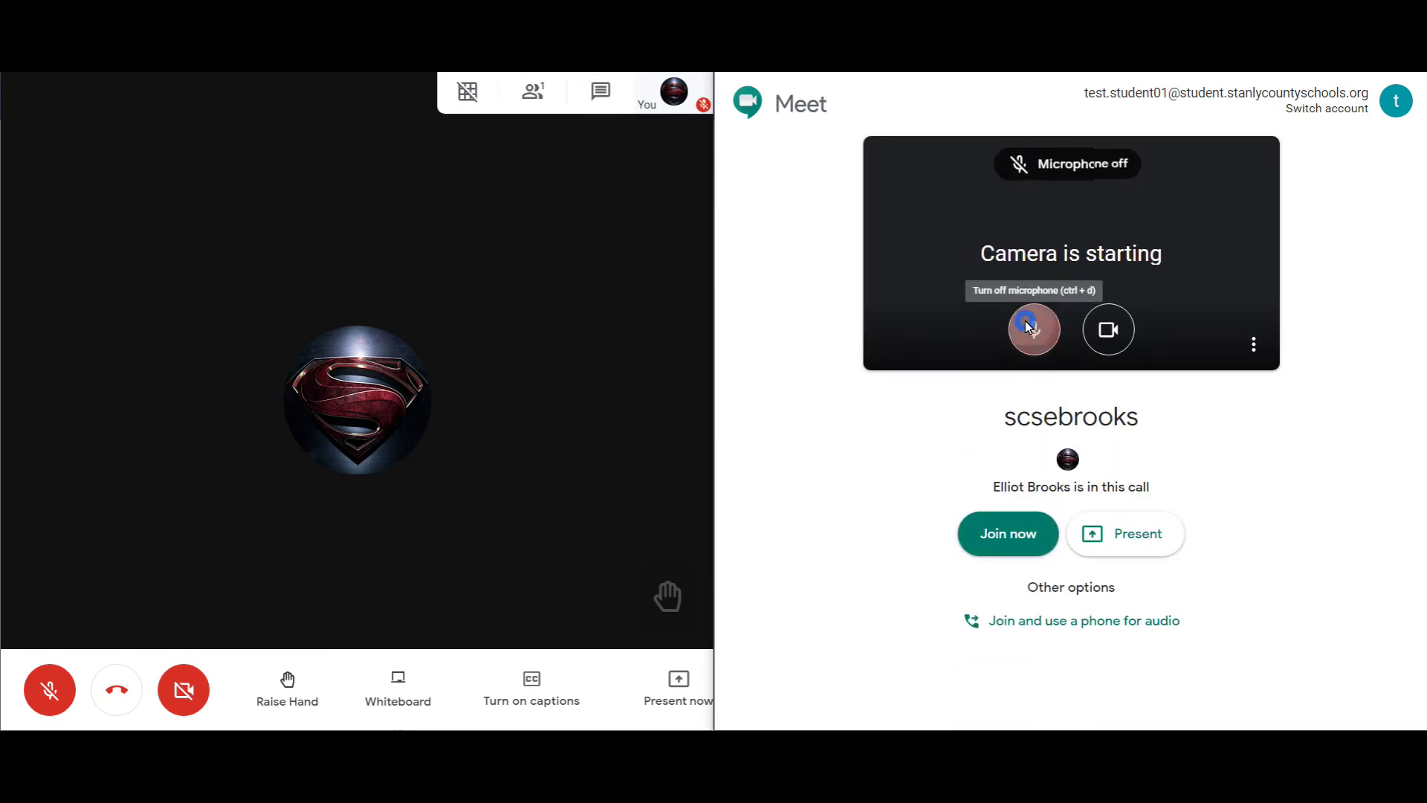
{"action": "left_click", "coordinate": [1108, 329]}
{"action": "left_click", "coordinate": [1026, 541]}
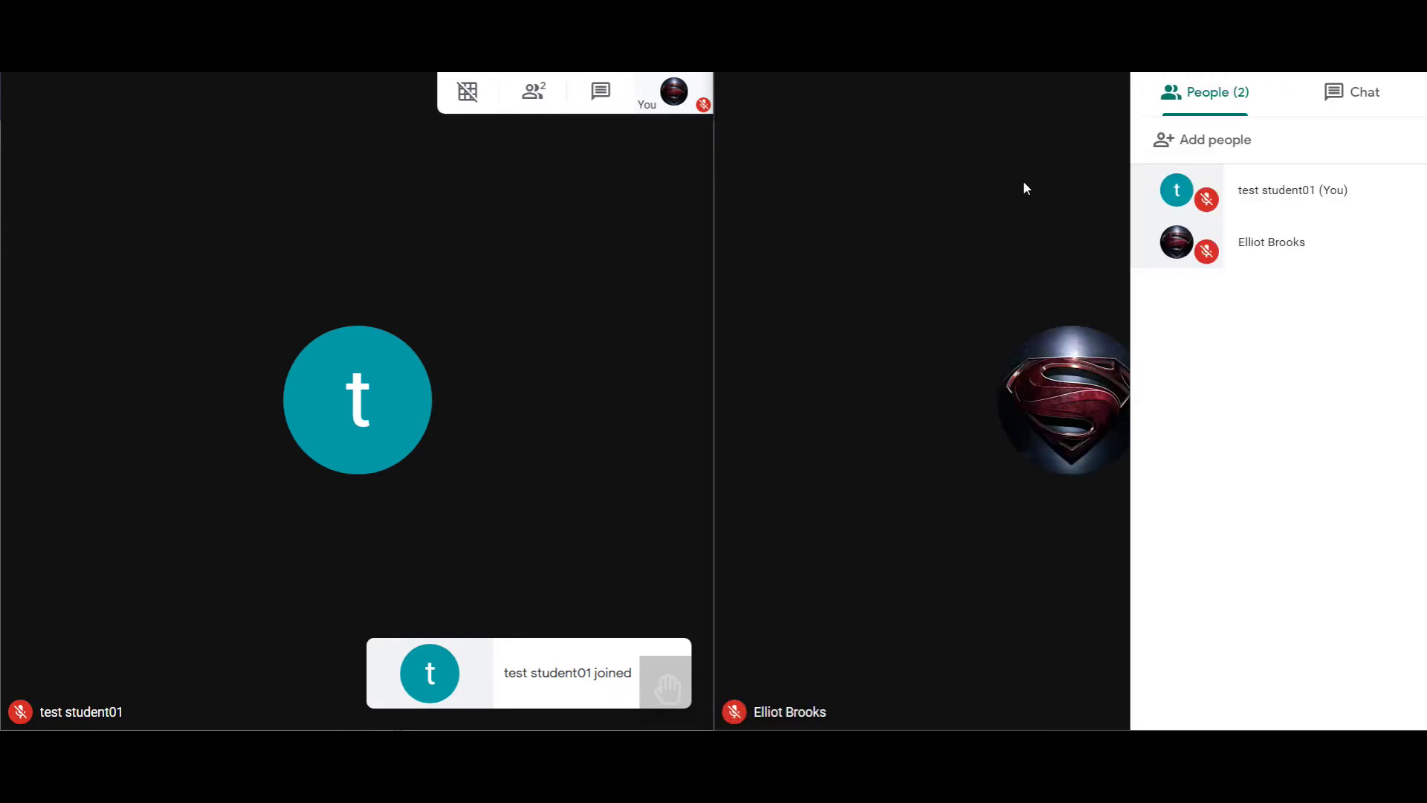
Step: Hang up in the teacher window, then in the student window
{"action": "mouse_move", "coordinate": [477, 278]}
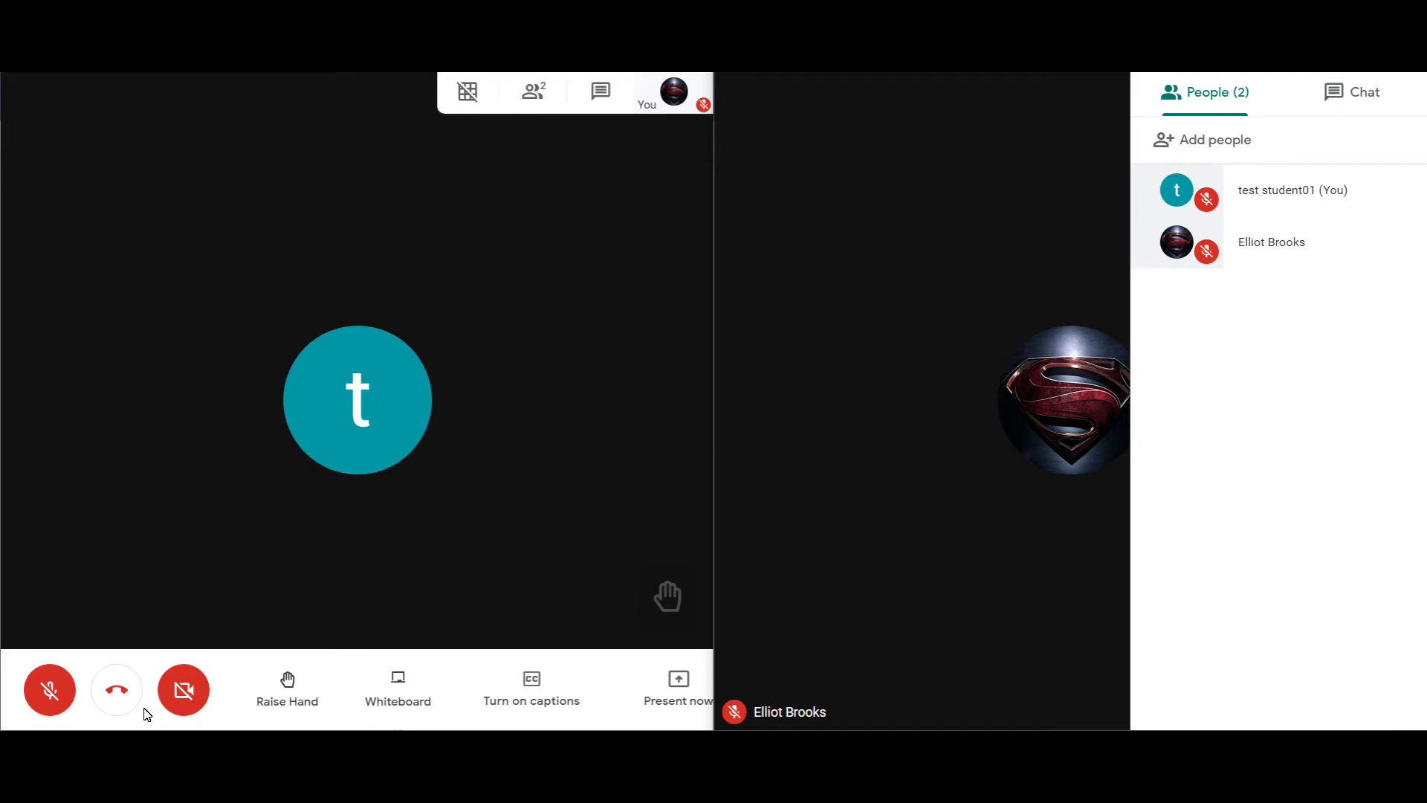
{"action": "left_click", "coordinate": [117, 690]}
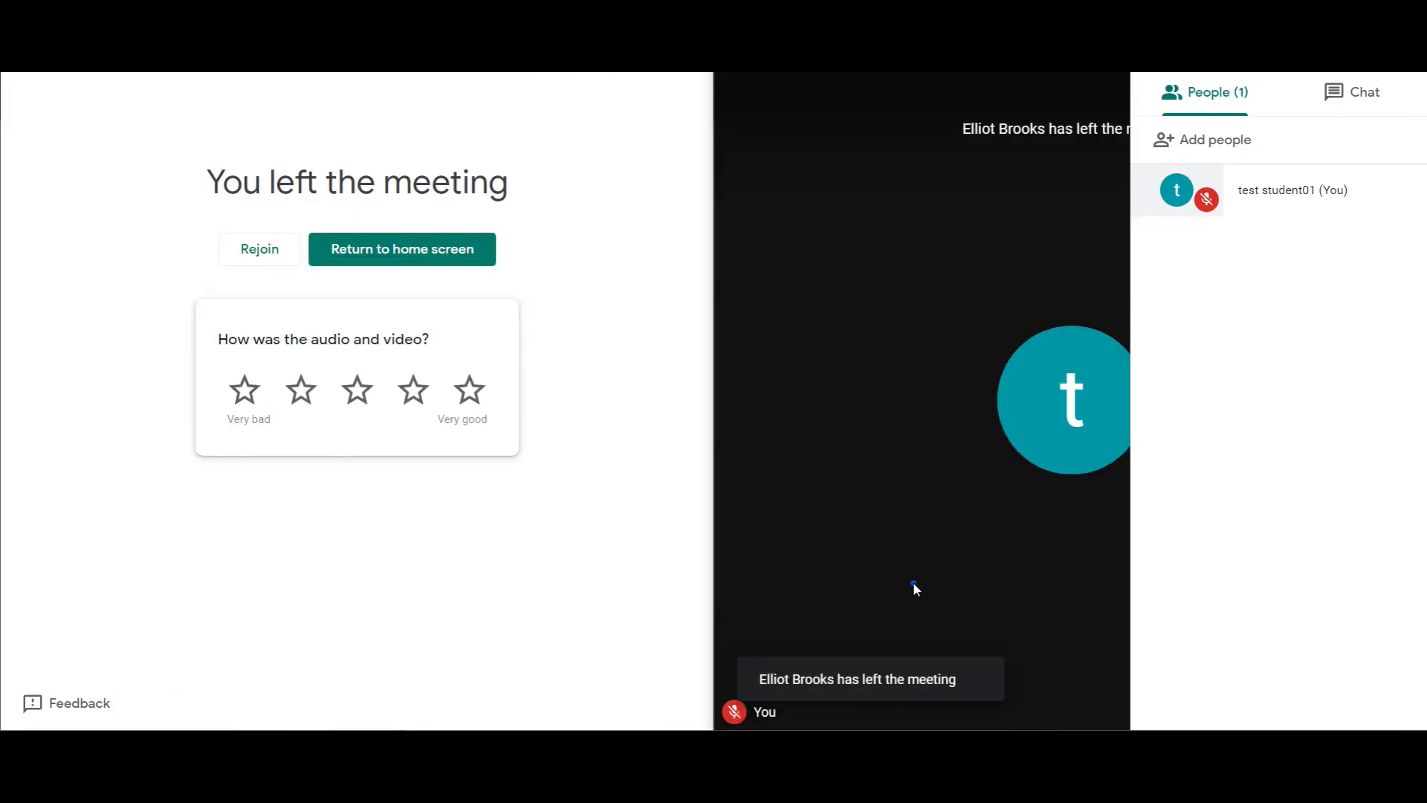
{"action": "mouse_move", "coordinate": [913, 581]}
{"action": "left_click", "coordinate": [830, 688]}
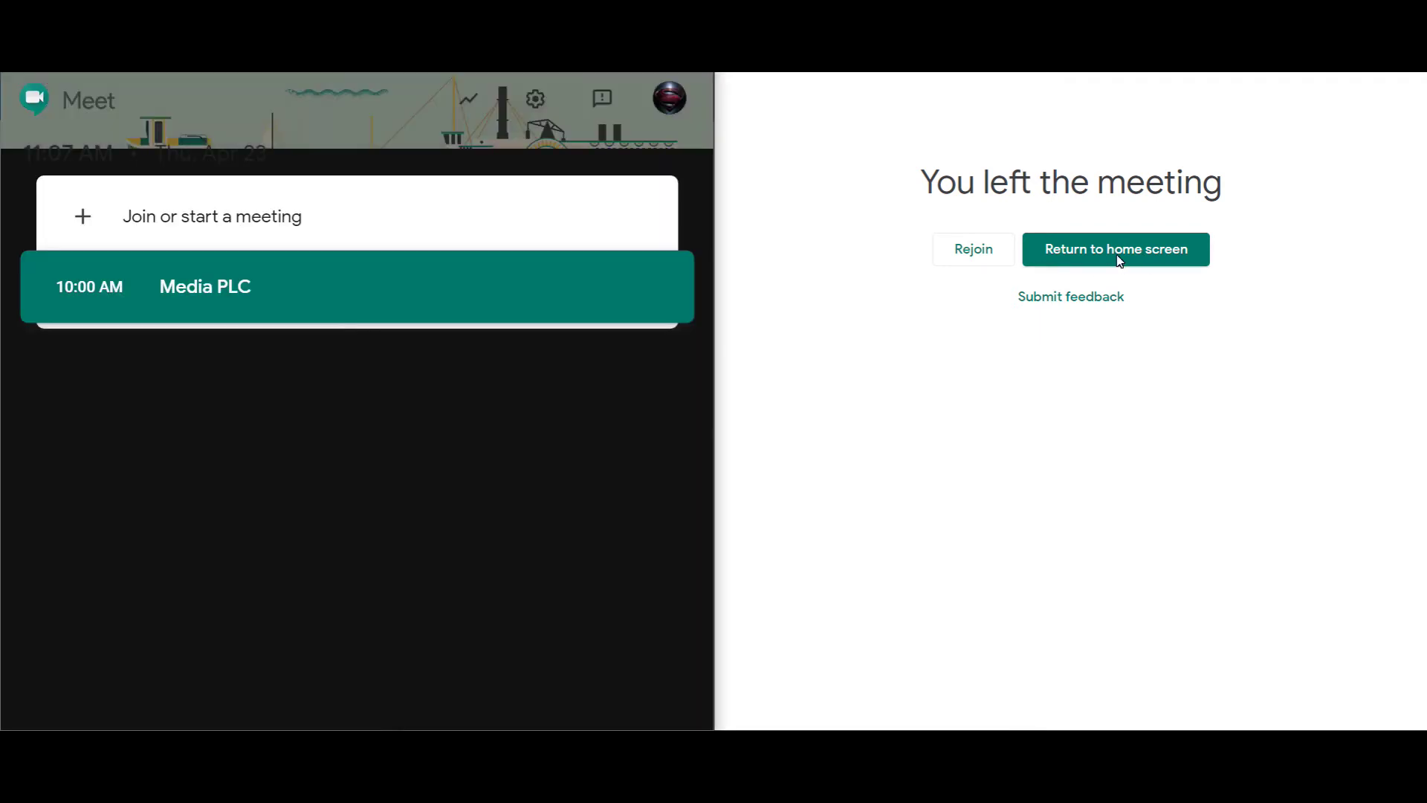
{"action": "left_click", "coordinate": [995, 250]}
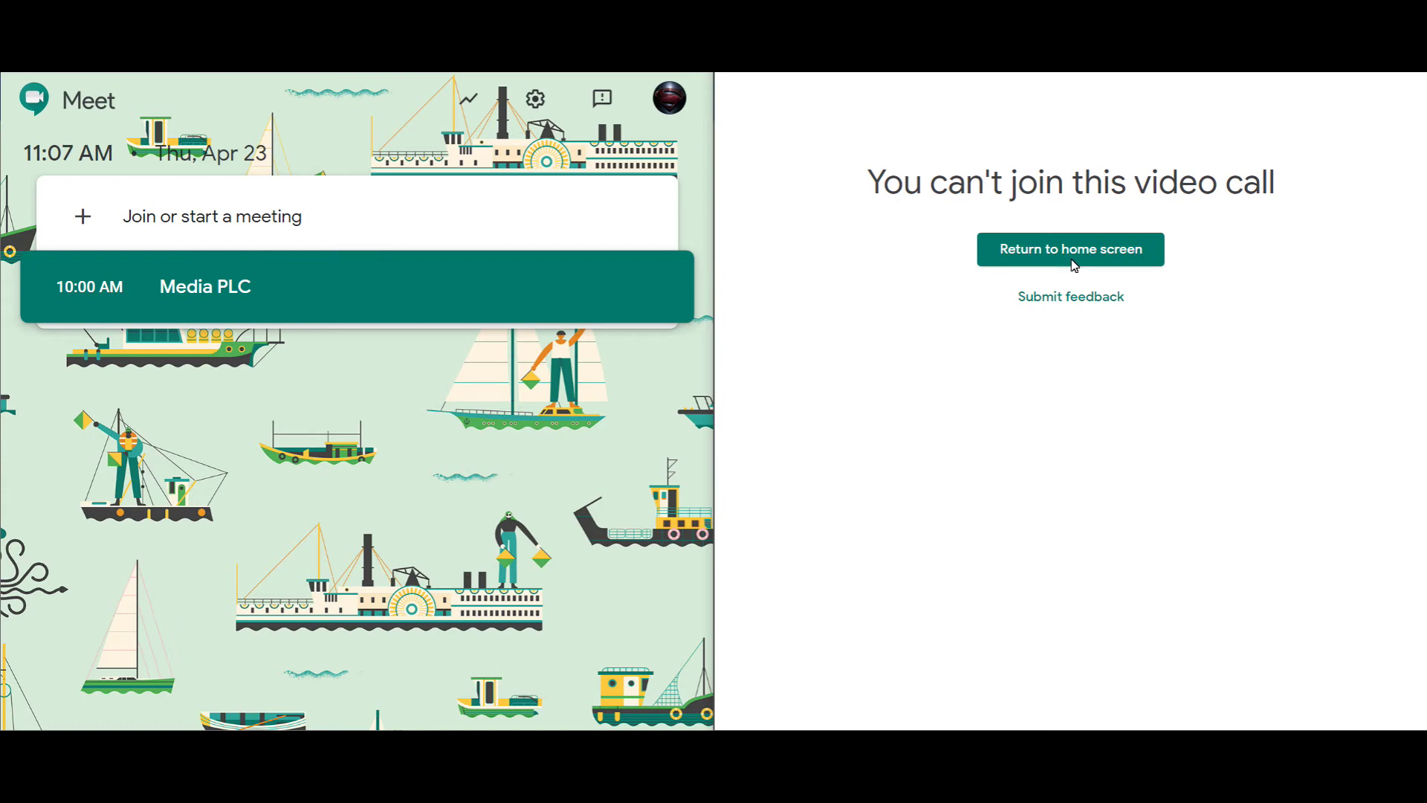
{"action": "left_click", "coordinate": [1121, 261]}
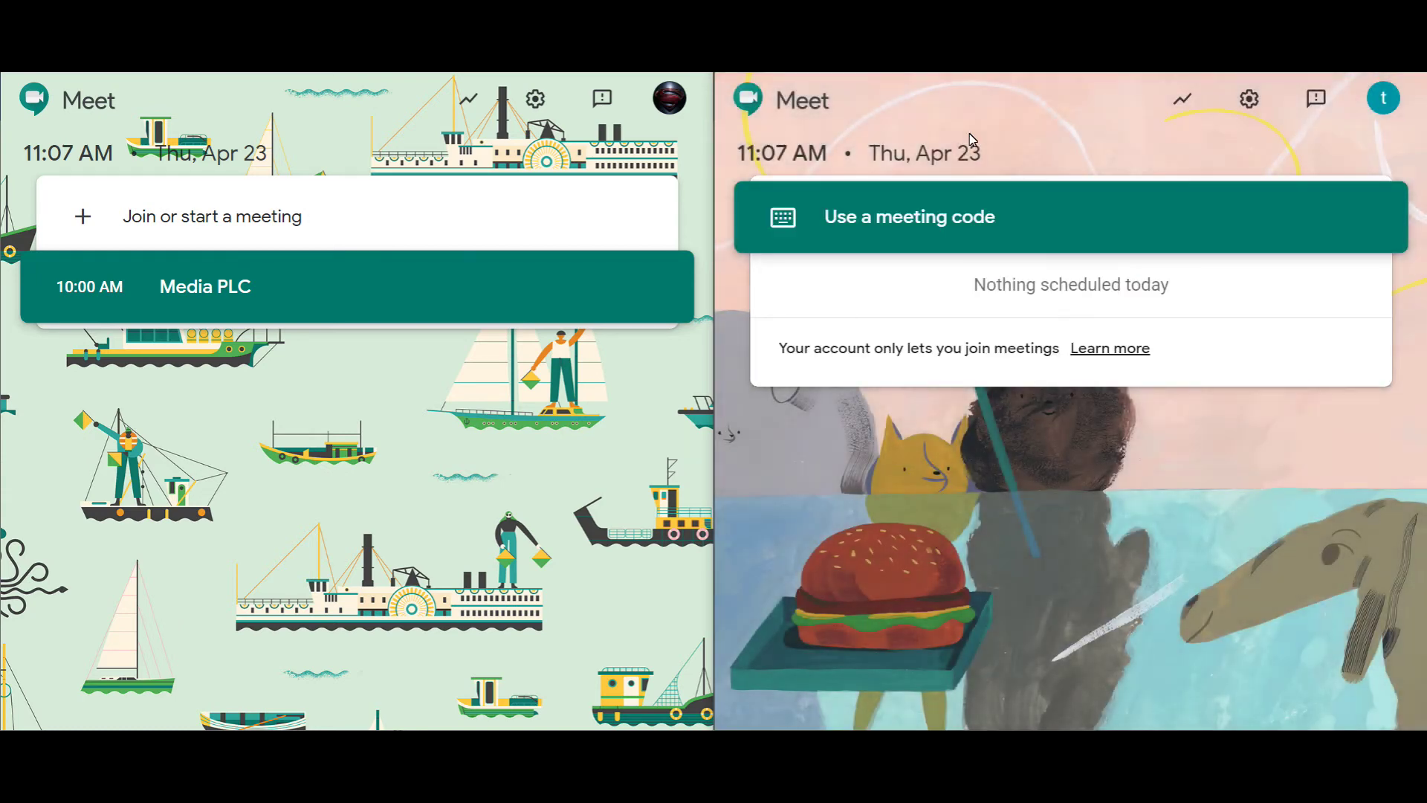
{"action": "left_click", "coordinate": [978, 240]}
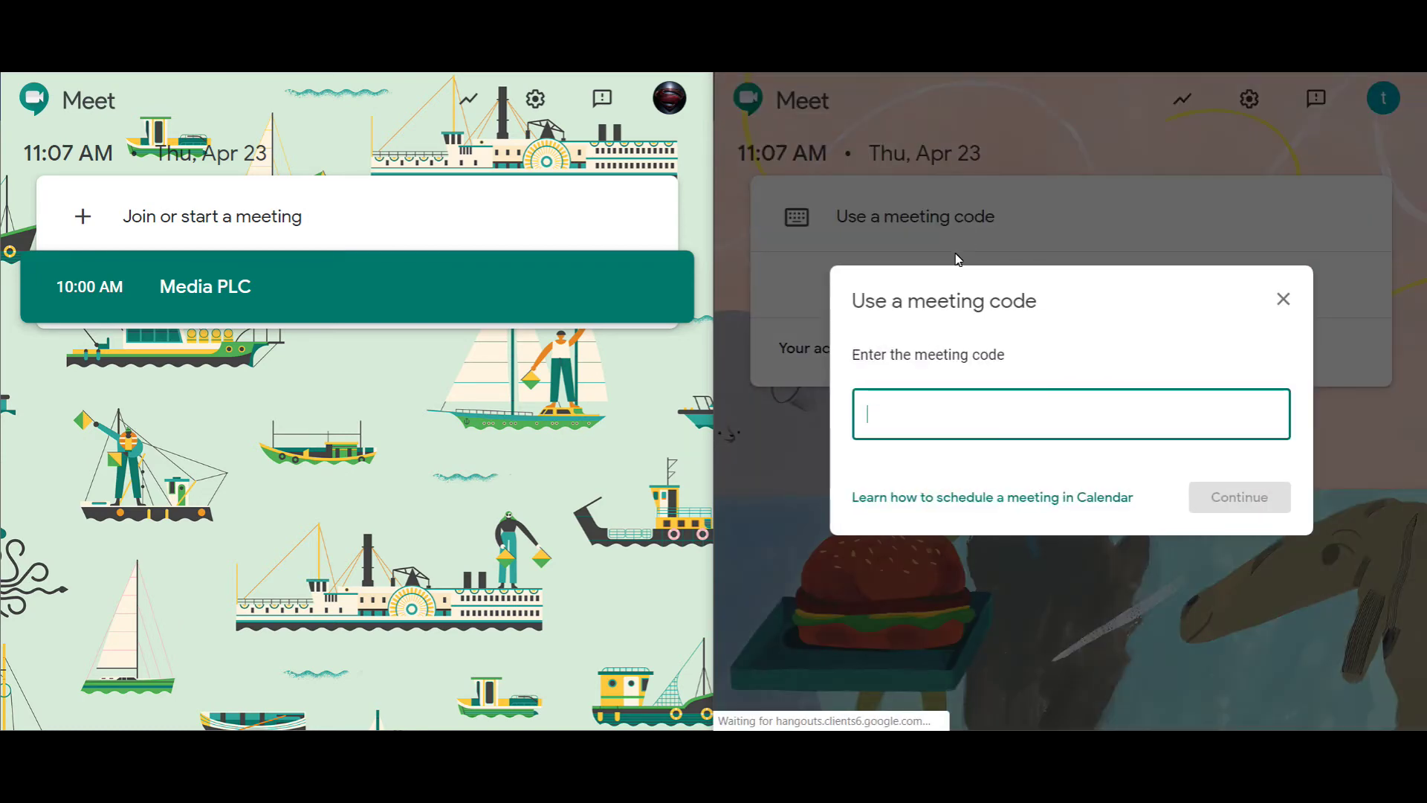
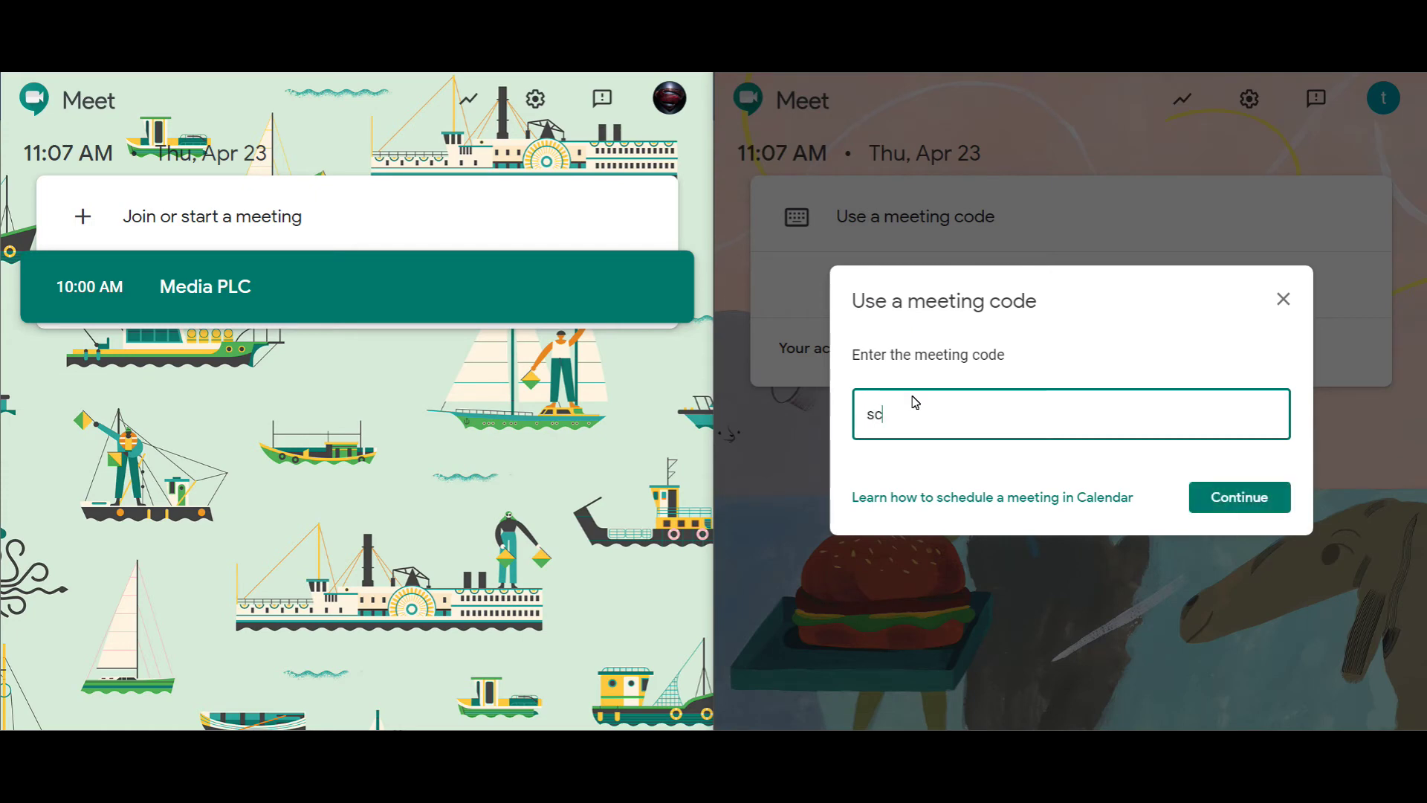
{"action": "key", "text": "Return"}
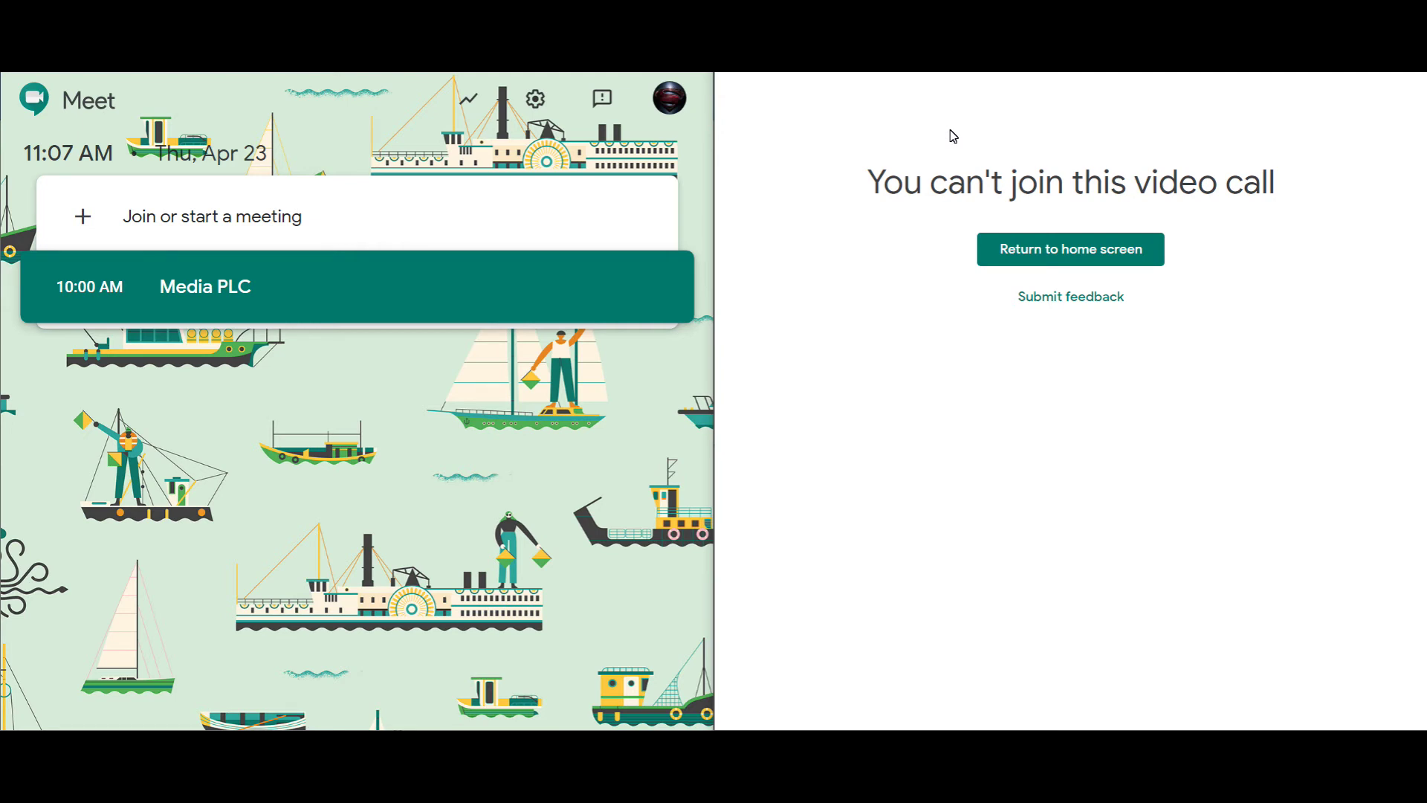
{"action": "left_click", "coordinate": [1044, 259]}
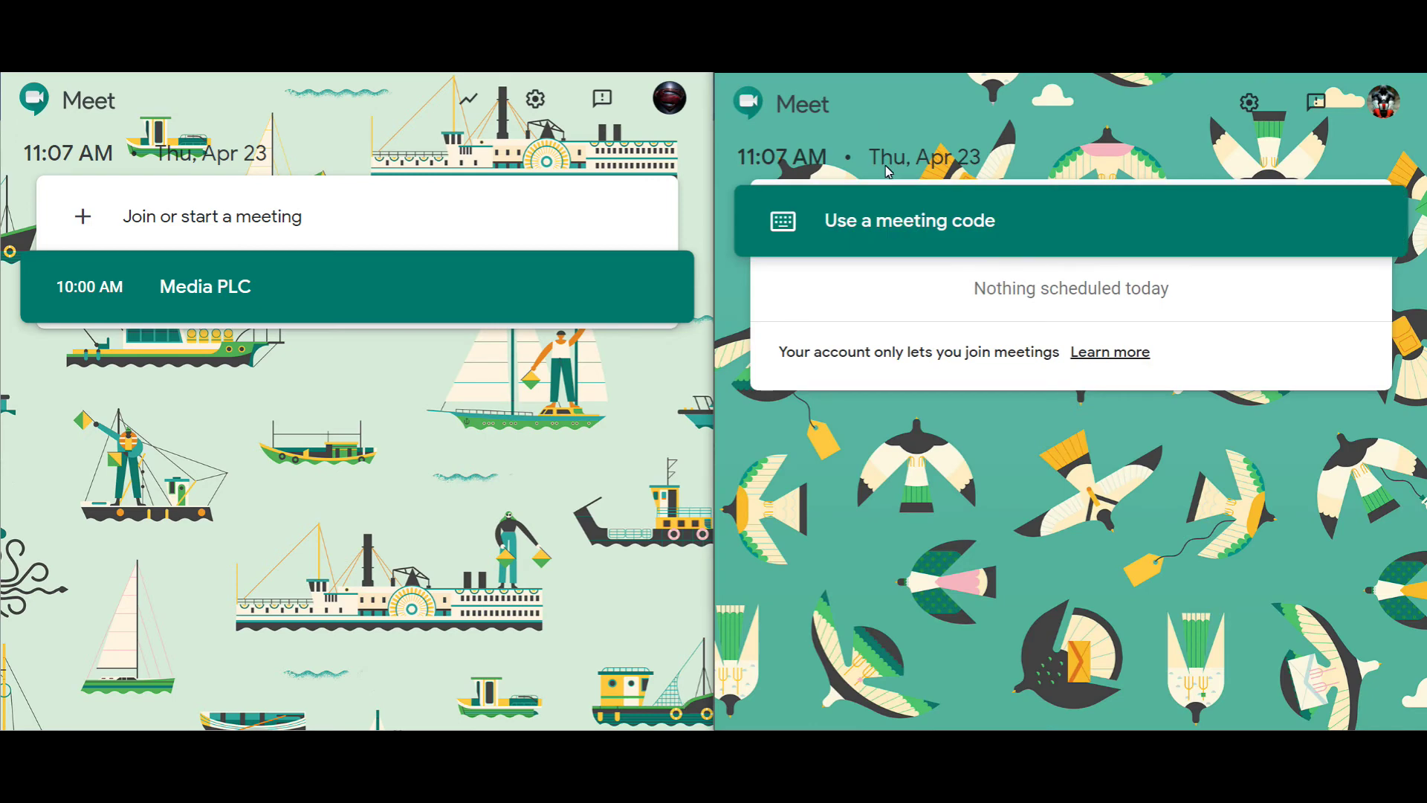
Step: Open the student's meeting-code entry and the teacher's join-or-start entry
{"action": "left_click", "coordinate": [894, 221]}
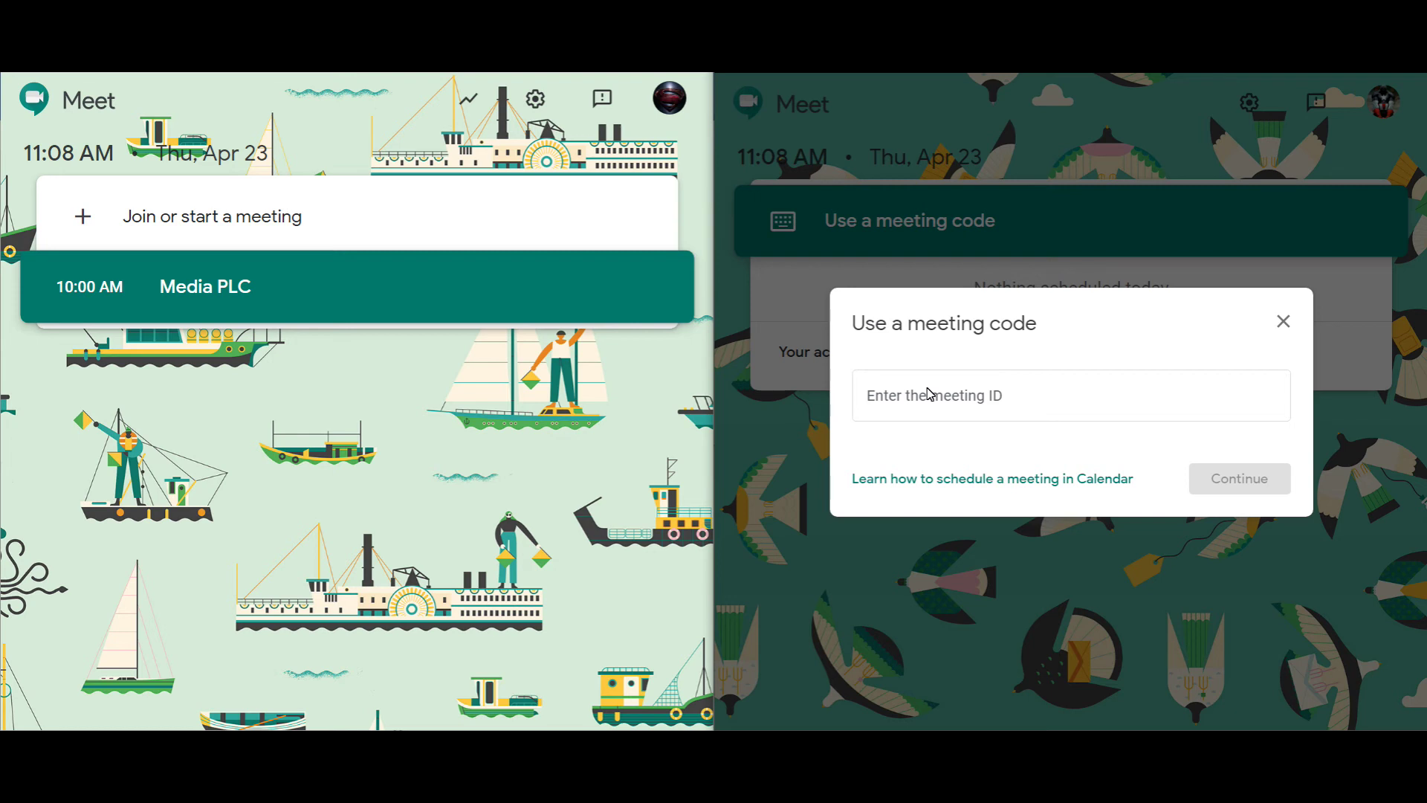
{"action": "left_click", "coordinate": [231, 220]}
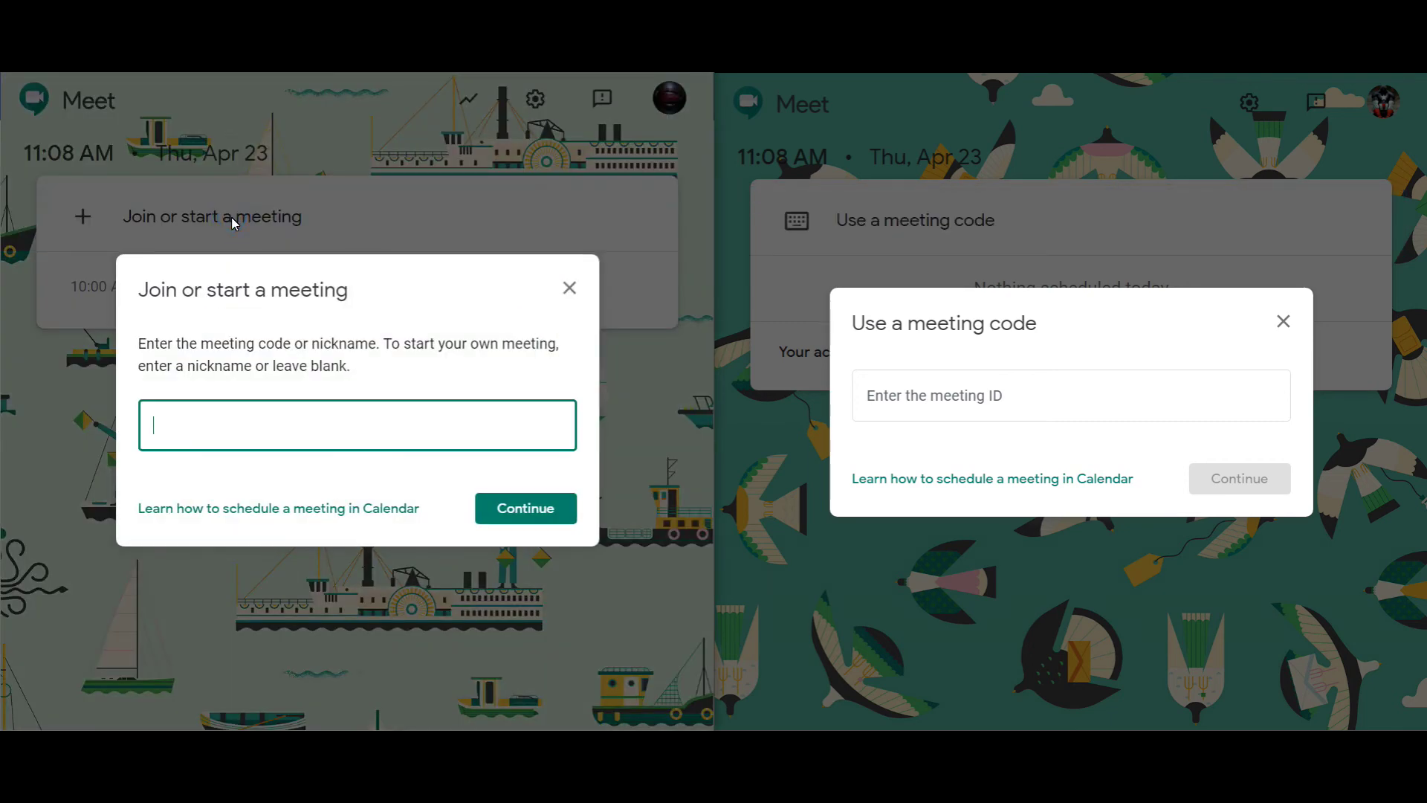
{"action": "key", "text": "Return"}
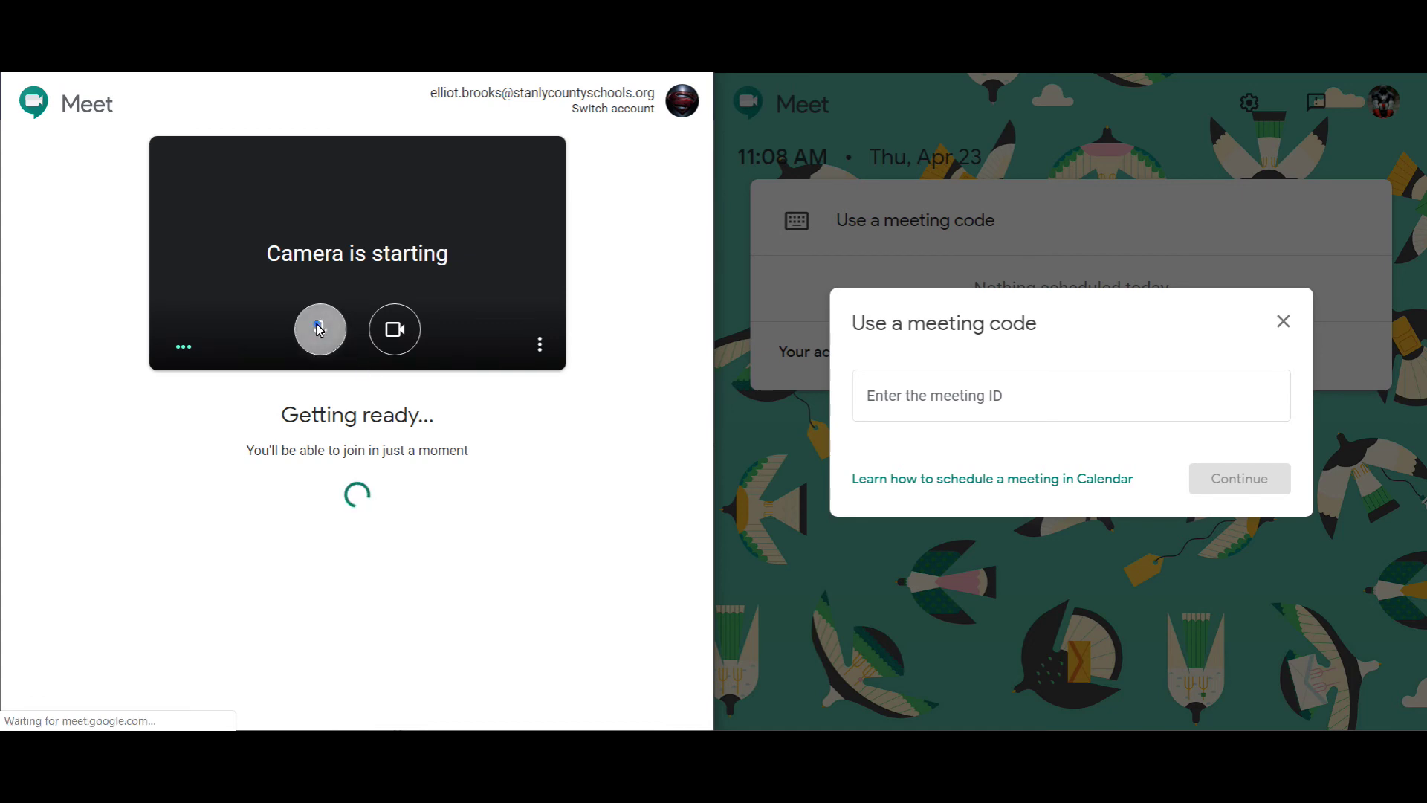
{"action": "left_click", "coordinate": [398, 339]}
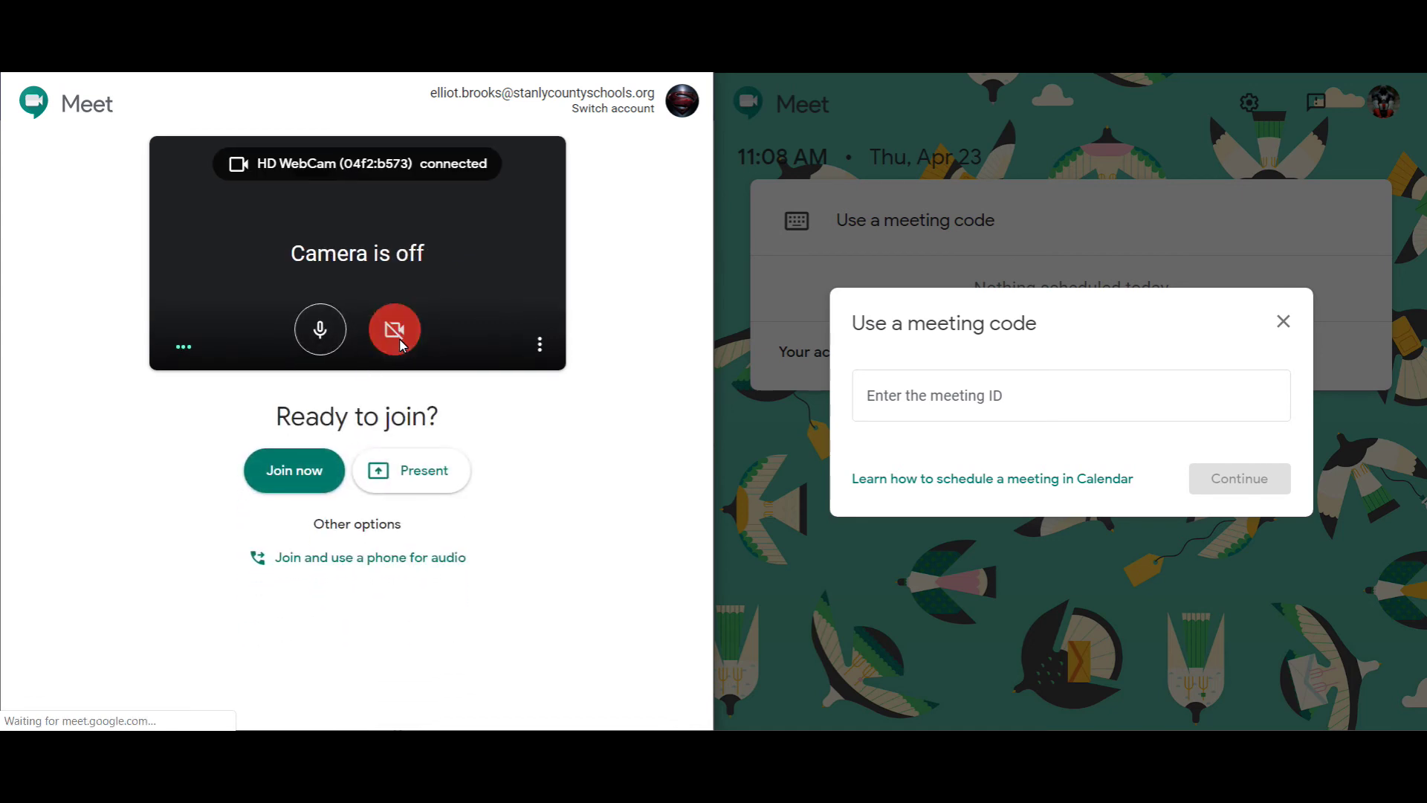
{"action": "left_click", "coordinate": [325, 340]}
{"action": "left_click", "coordinate": [312, 511]}
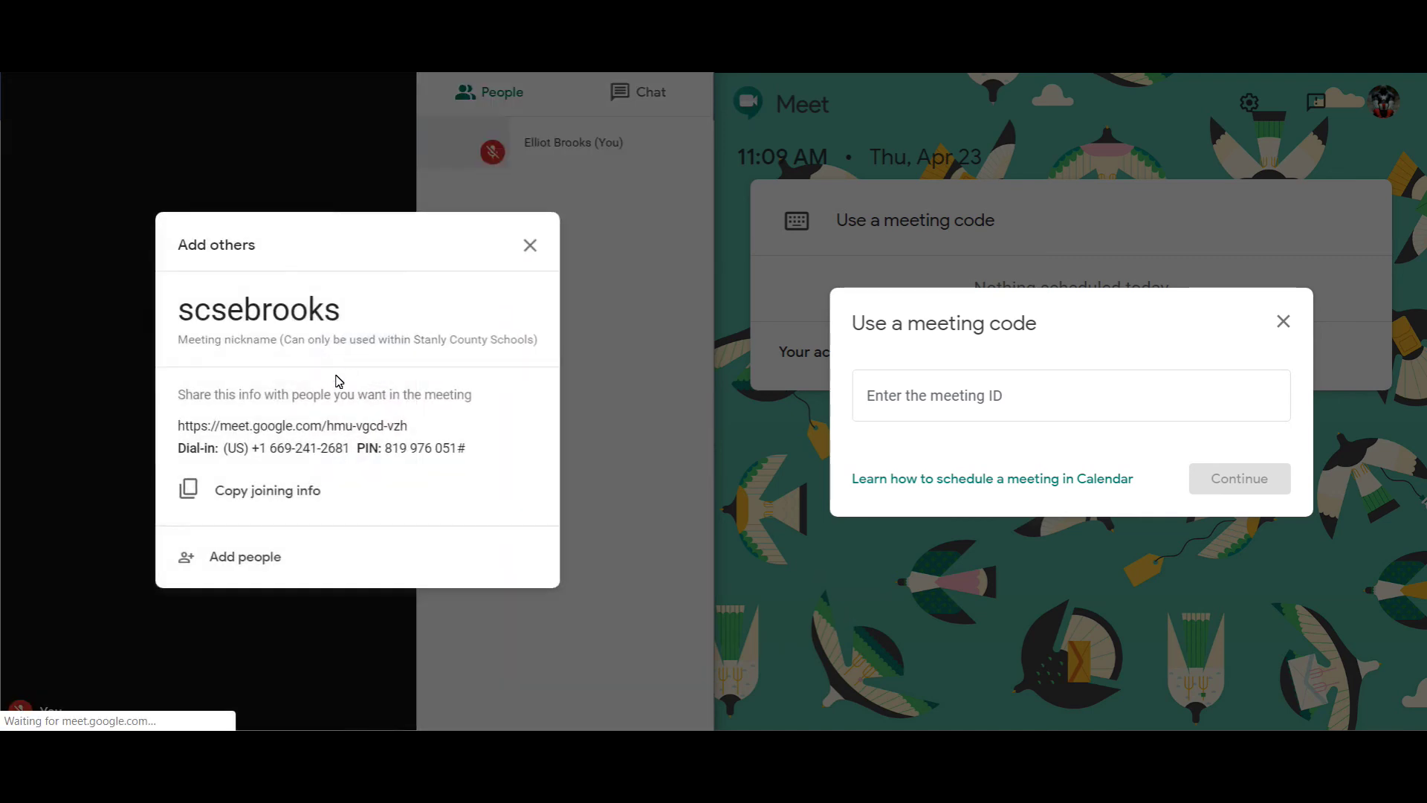
{"action": "left_click_drag", "start_coordinate": [369, 431], "coordinate": [406, 428]}
{"action": "left_click", "coordinate": [186, 427]}
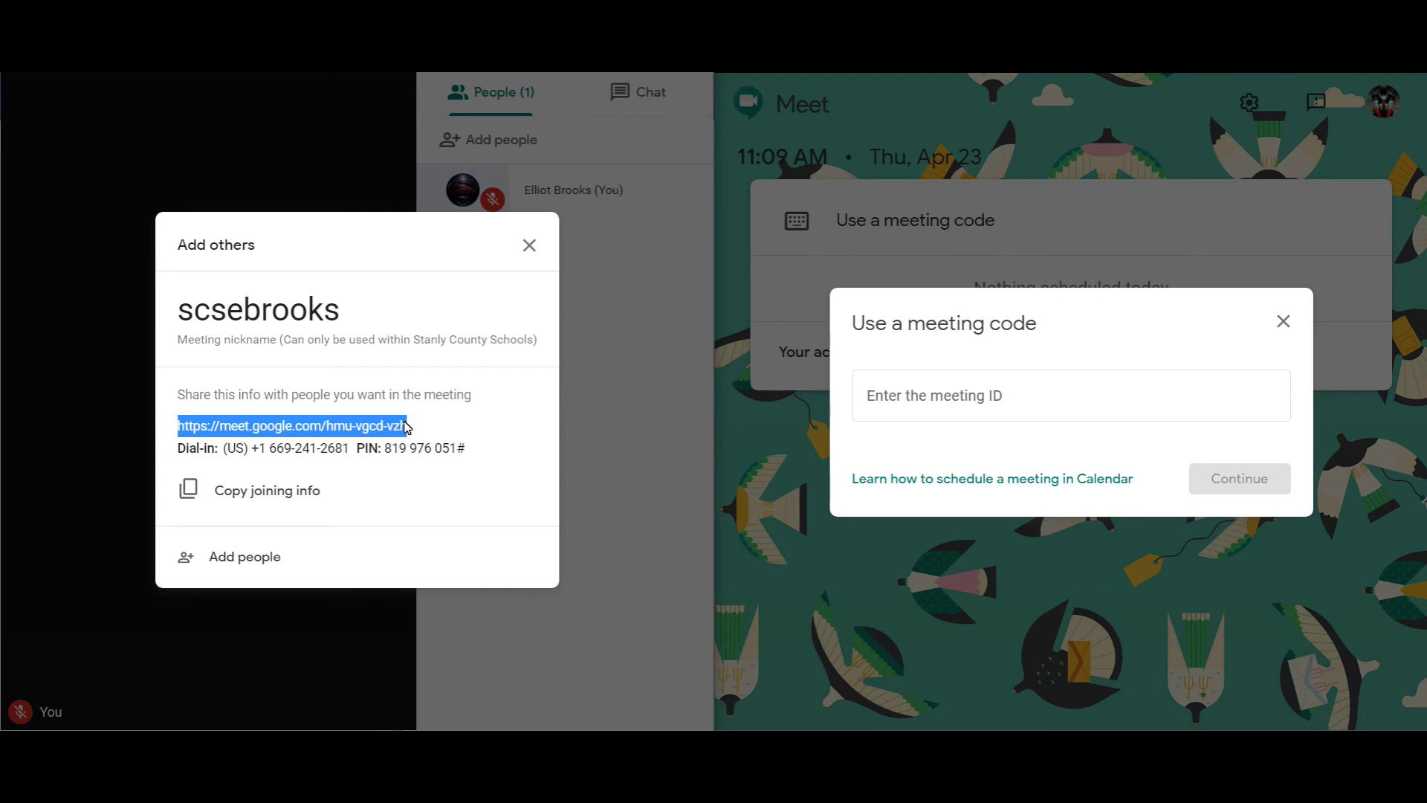
Step: Copy the meeting link into the student's code field, trim it to hmu-vgcd-vzh, and submit
{"action": "right_click", "coordinate": [399, 423]}
{"action": "left_click", "coordinate": [418, 443]}
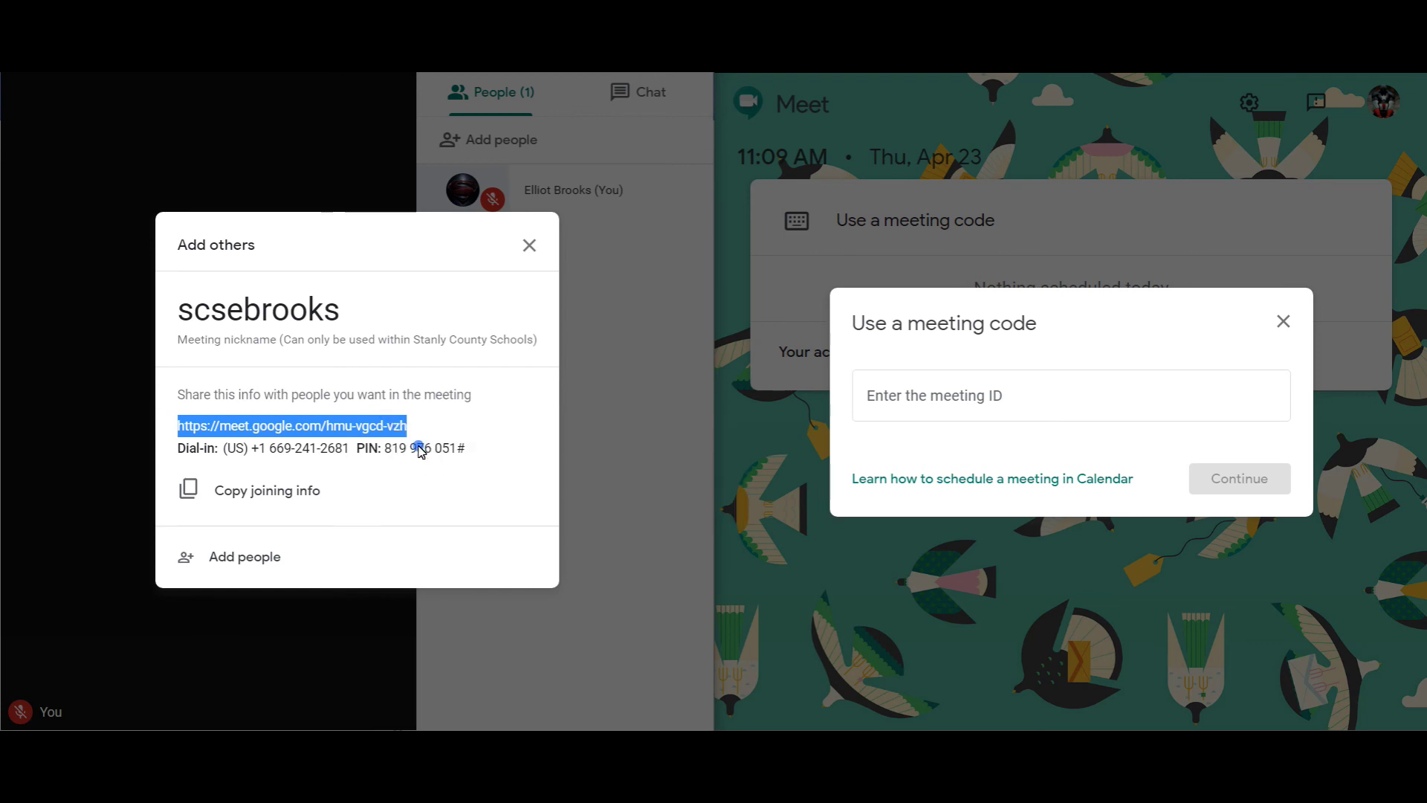
{"action": "right_click", "coordinate": [951, 405]}
{"action": "left_click", "coordinate": [991, 548]}
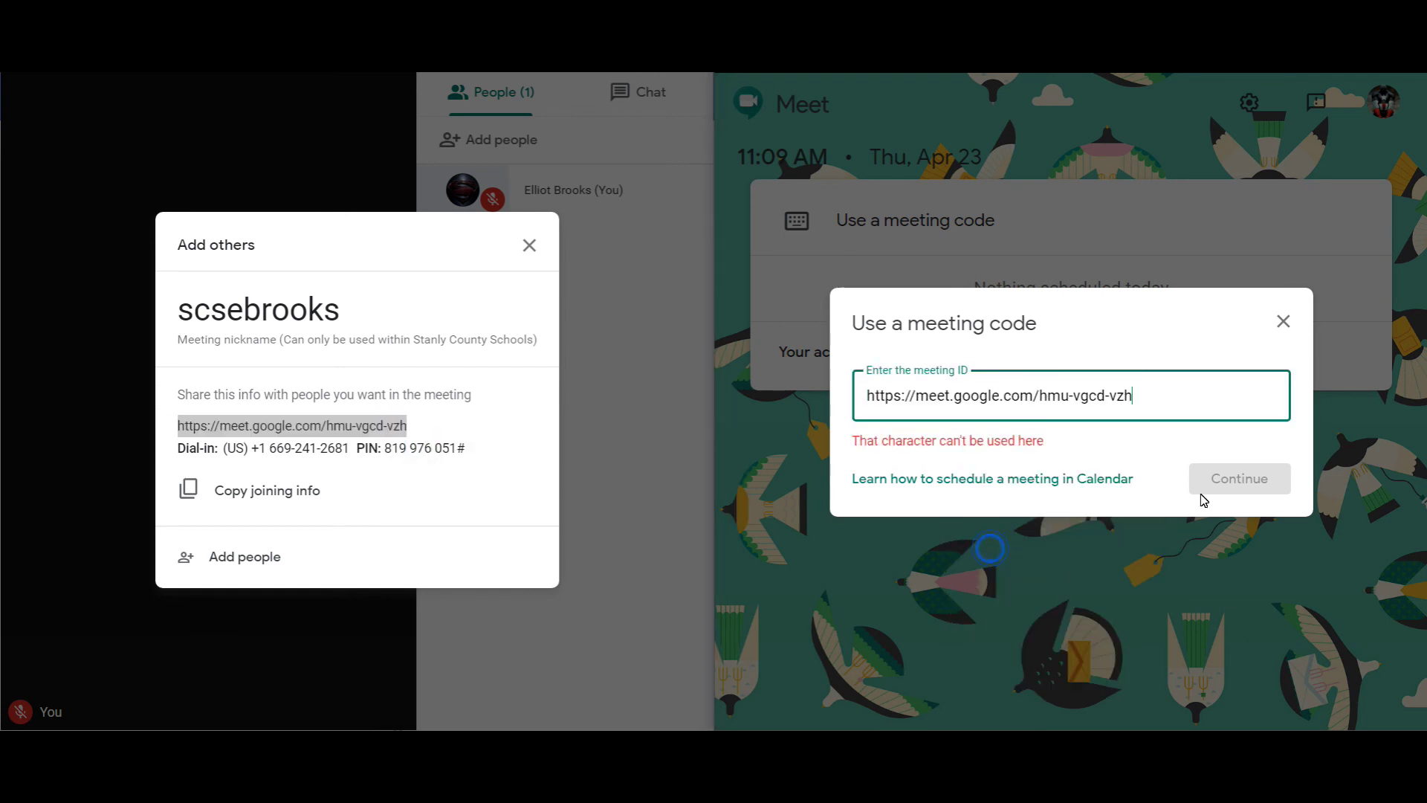
{"action": "left_click_drag", "start_coordinate": [1041, 396], "coordinate": [768, 483]}
{"action": "key", "text": "BackSpace"}
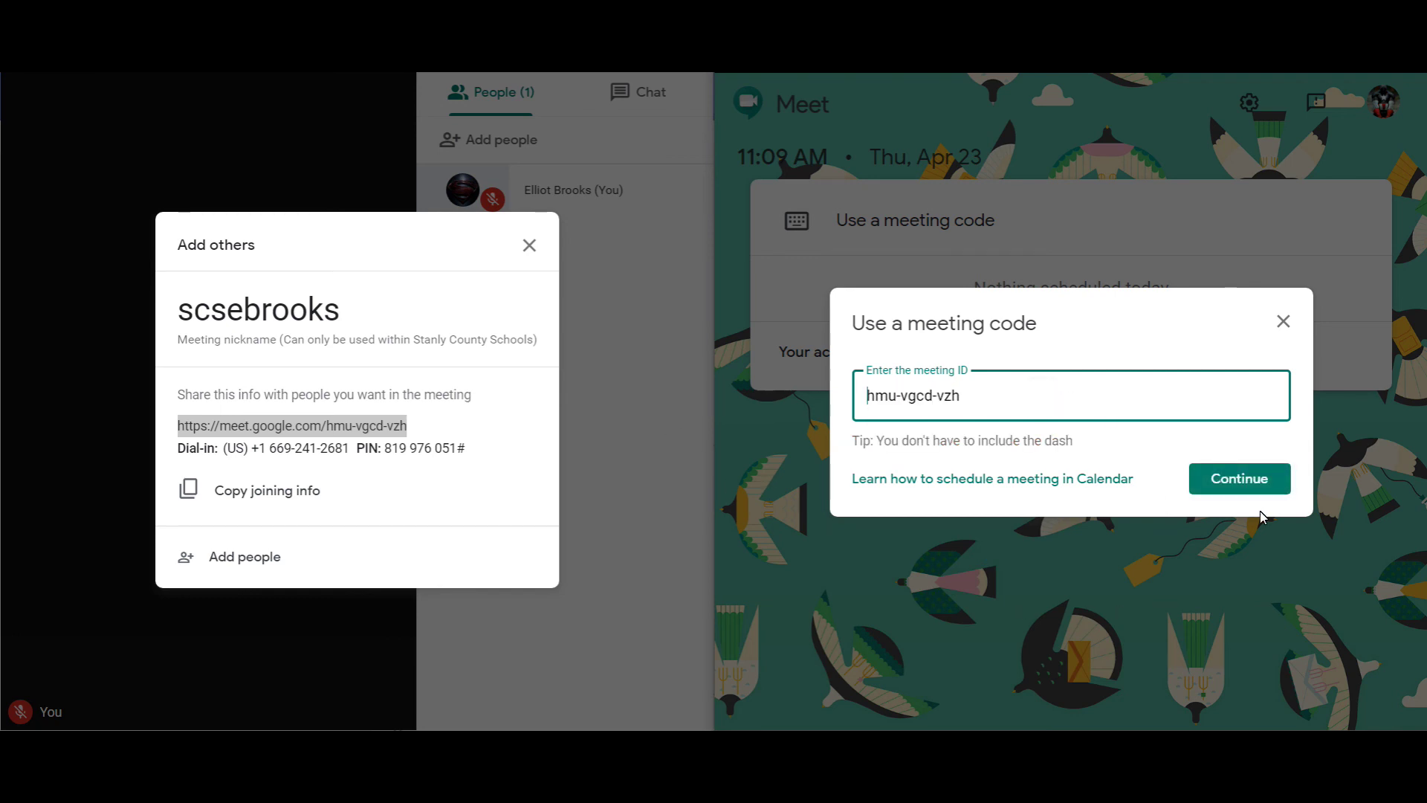
{"action": "left_click", "coordinate": [1219, 478]}
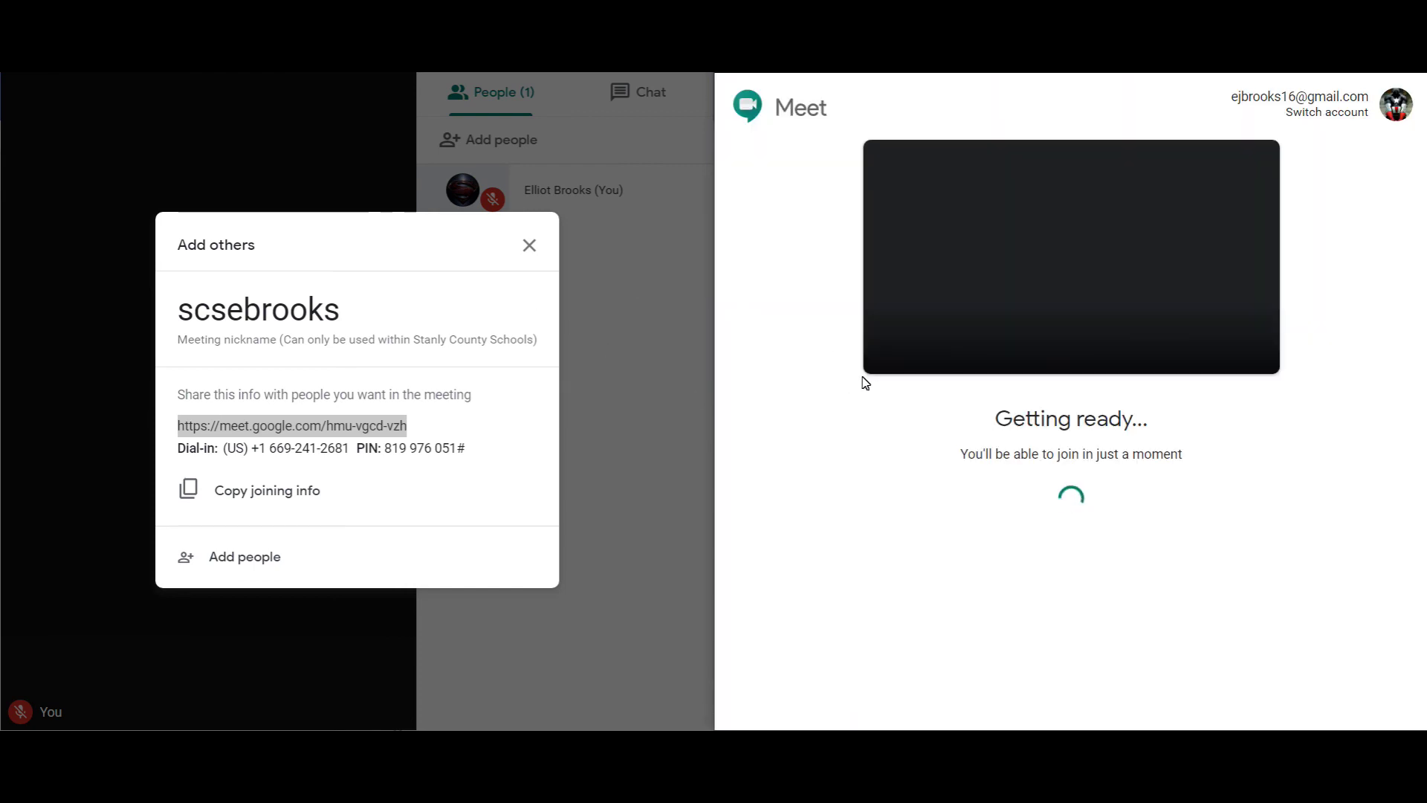
Step: Close the teacher's joining-info panel and ask to join as the student with microphone muted
{"action": "left_click", "coordinate": [529, 245]}
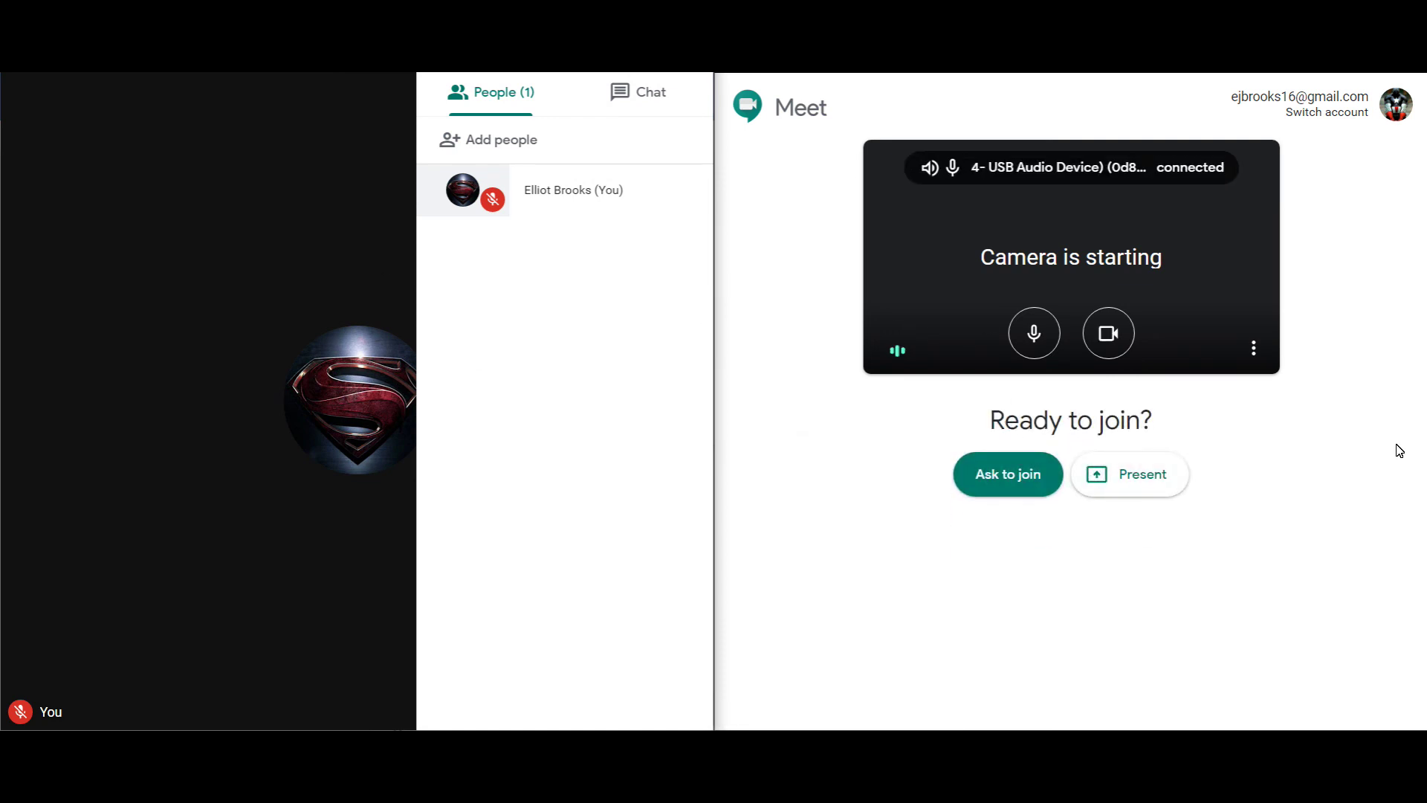
{"action": "left_click", "coordinate": [1032, 345]}
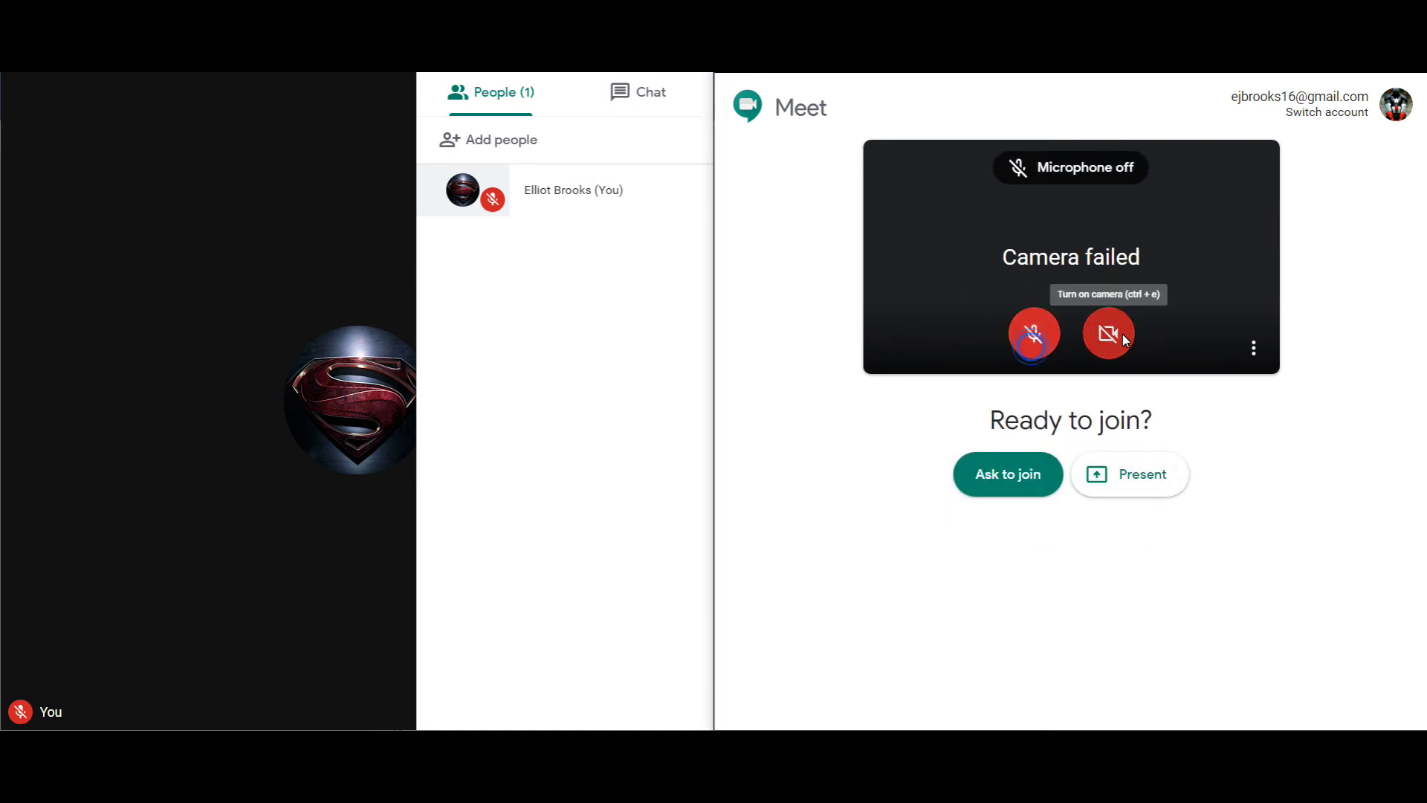
{"action": "left_click", "coordinate": [1002, 471]}
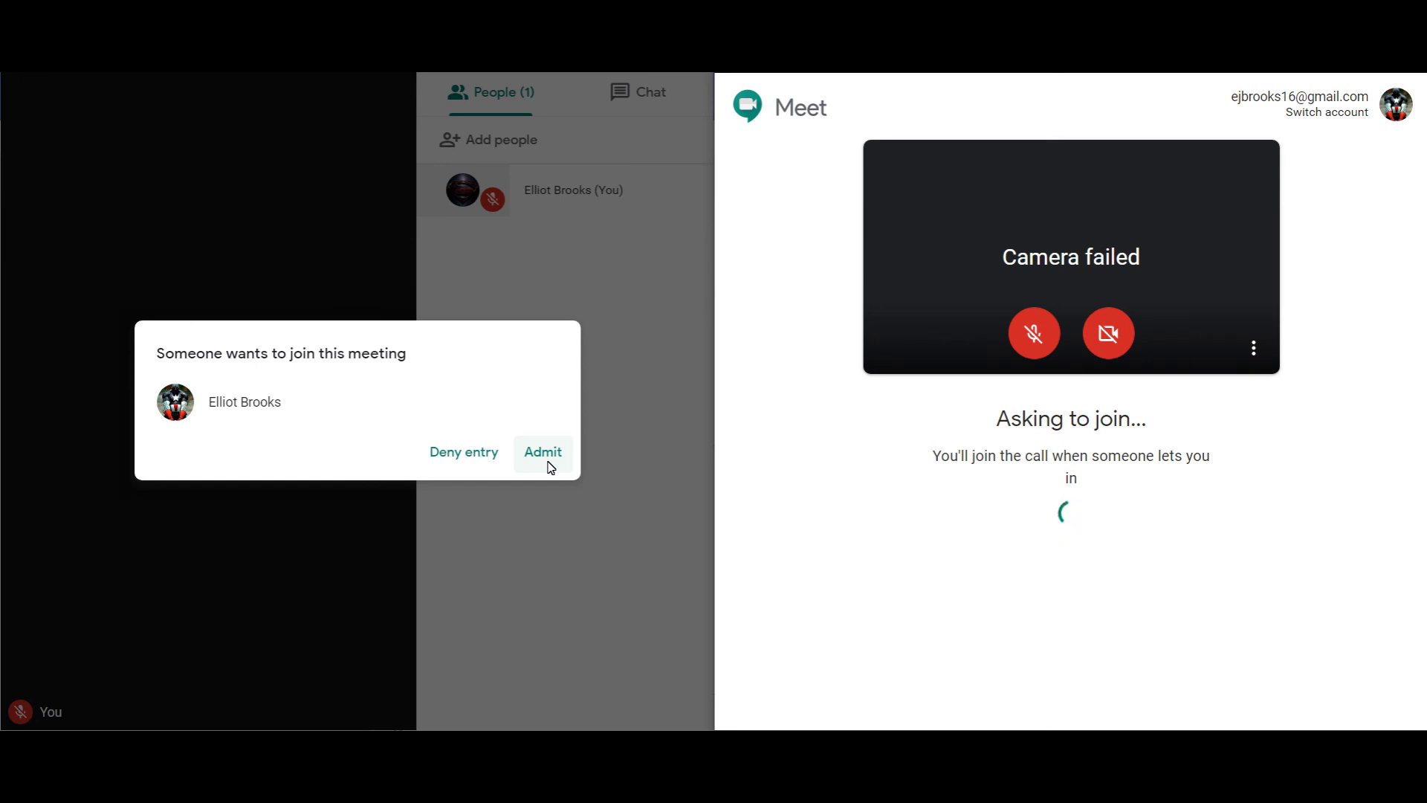
Step: Admit the student, then leave the call from the teacher window and the student window
{"action": "left_click", "coordinate": [551, 467]}
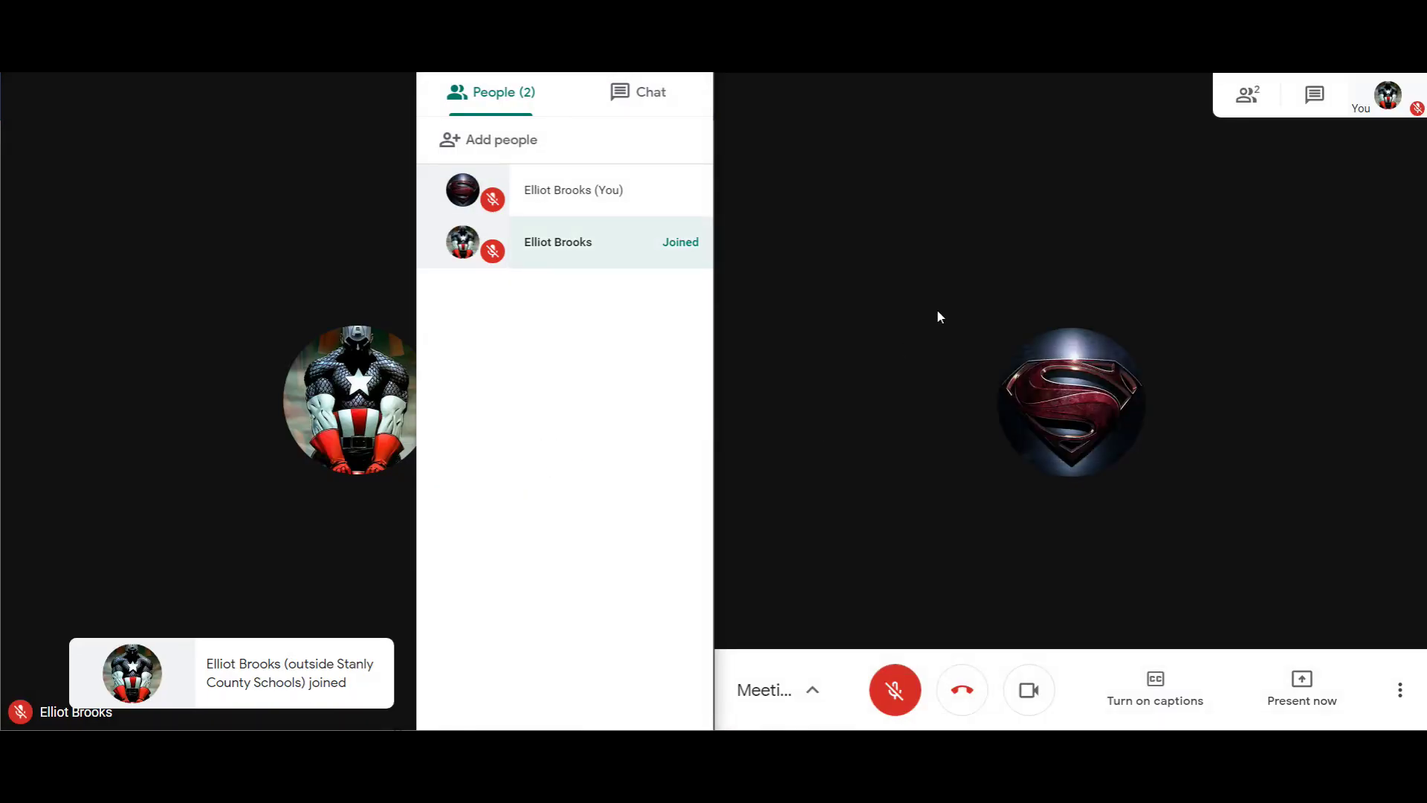
{"action": "left_click", "coordinate": [314, 509]}
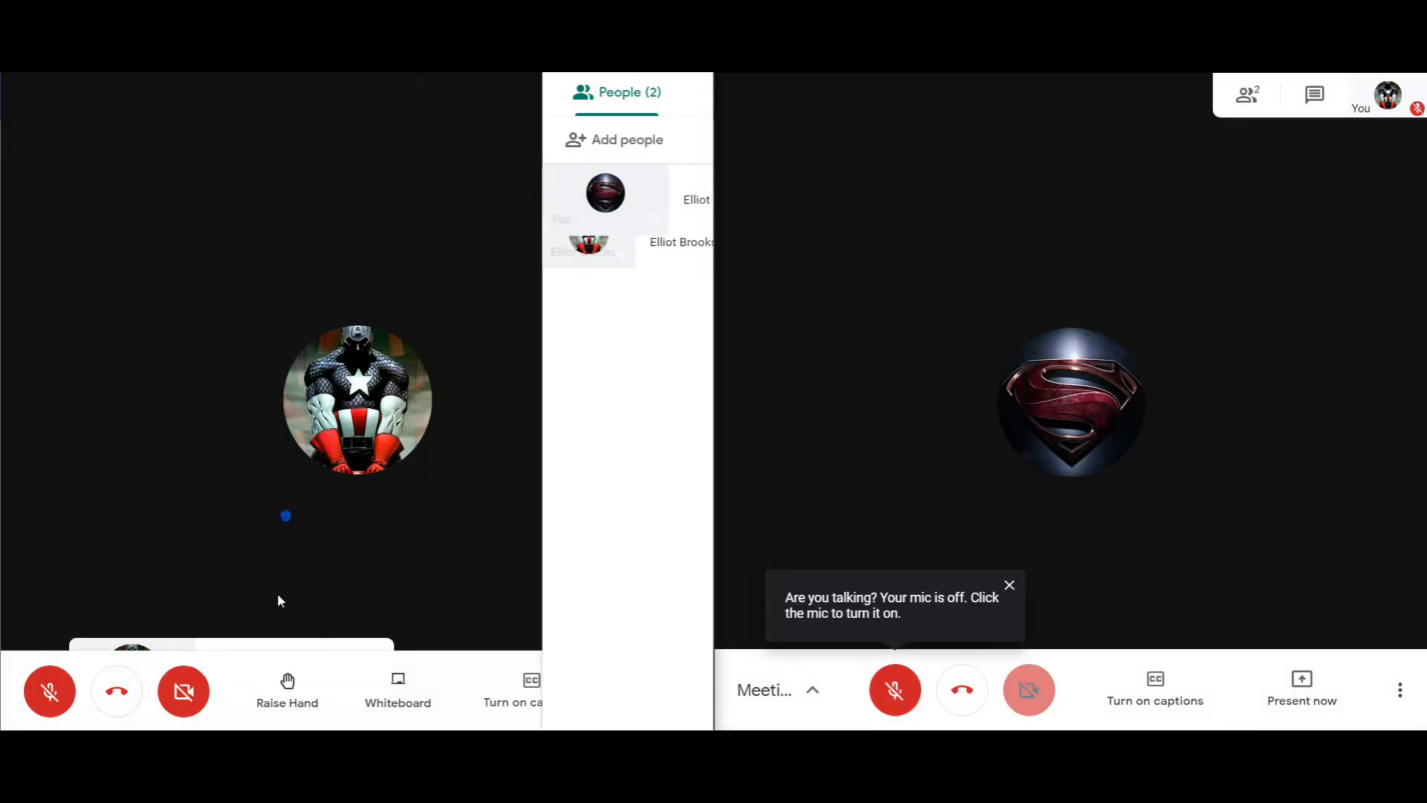
{"action": "left_click", "coordinate": [116, 690]}
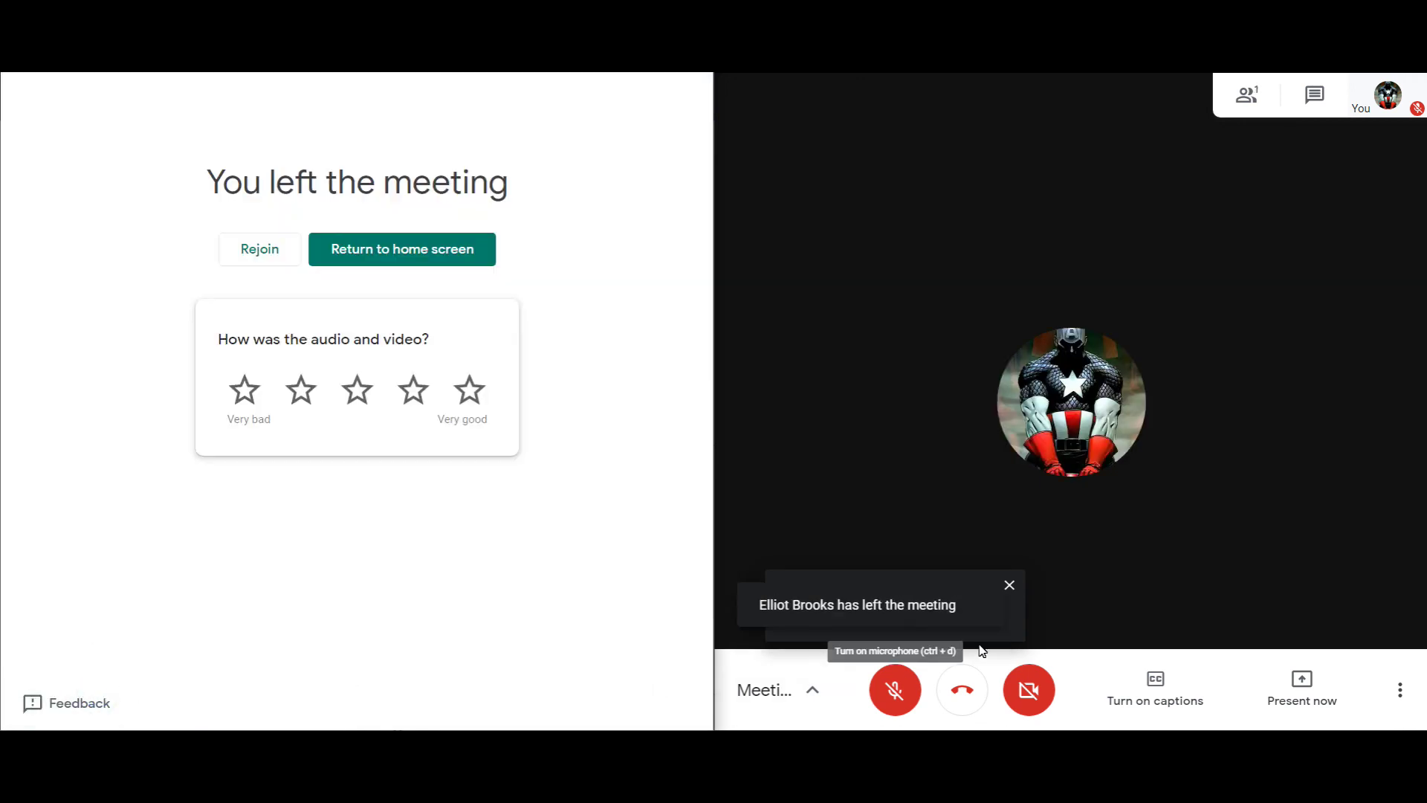
{"action": "left_click", "coordinate": [966, 689]}
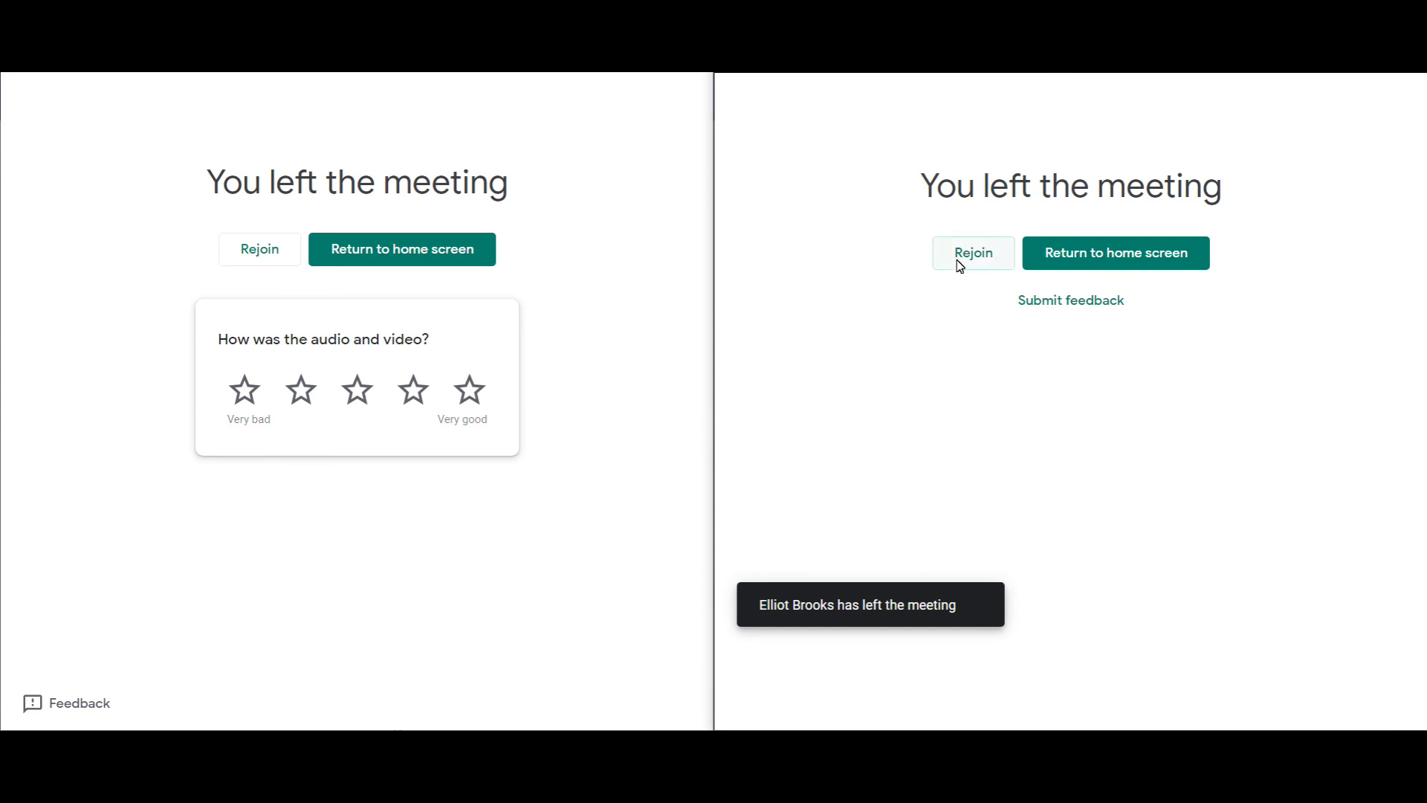
Step: Attempt to rejoin the meeting from the student window
{"action": "left_click", "coordinate": [994, 269]}
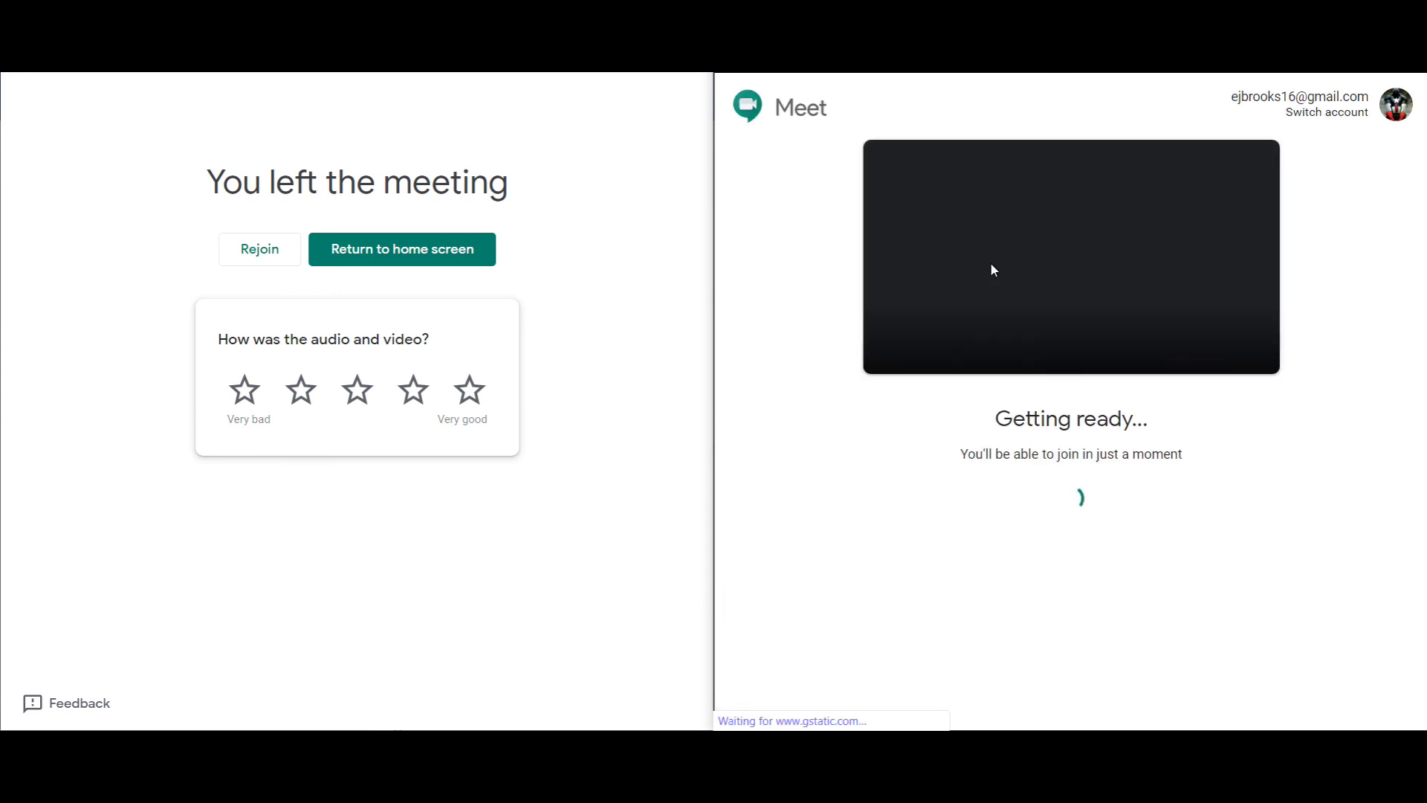